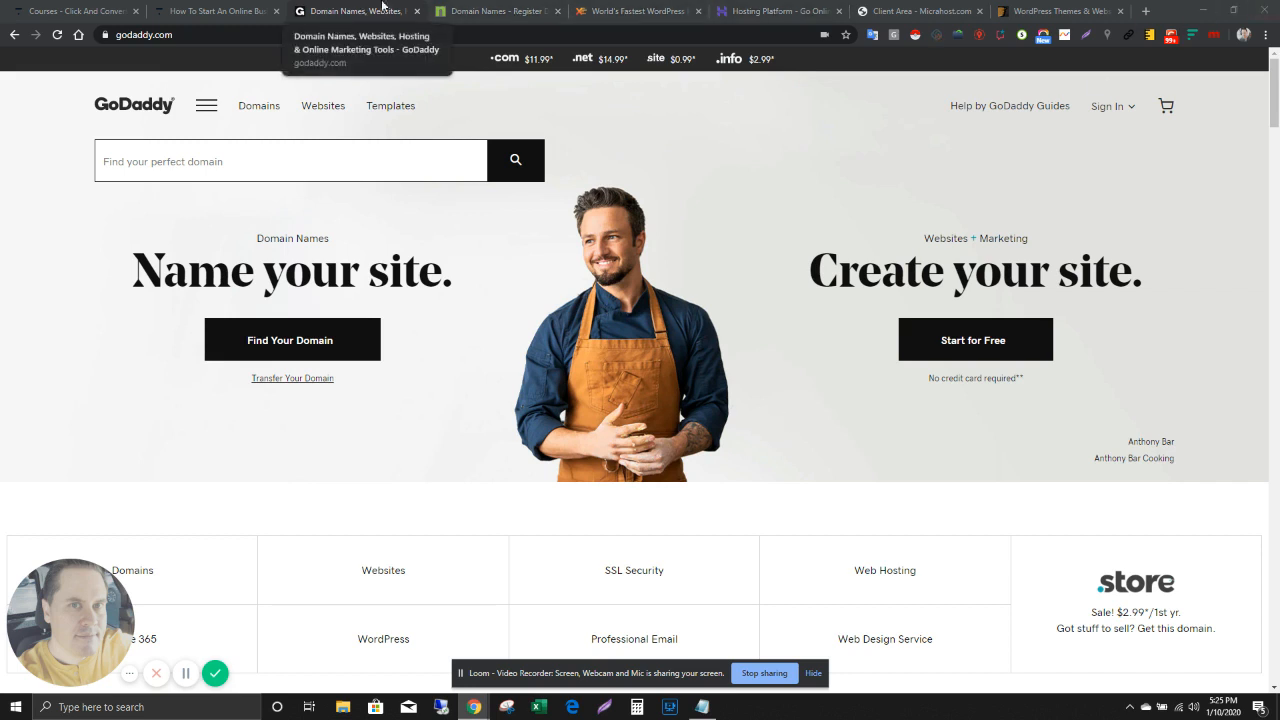
Load the Namecheap website in place of the GoDaddy page.
left_click(378, 32)
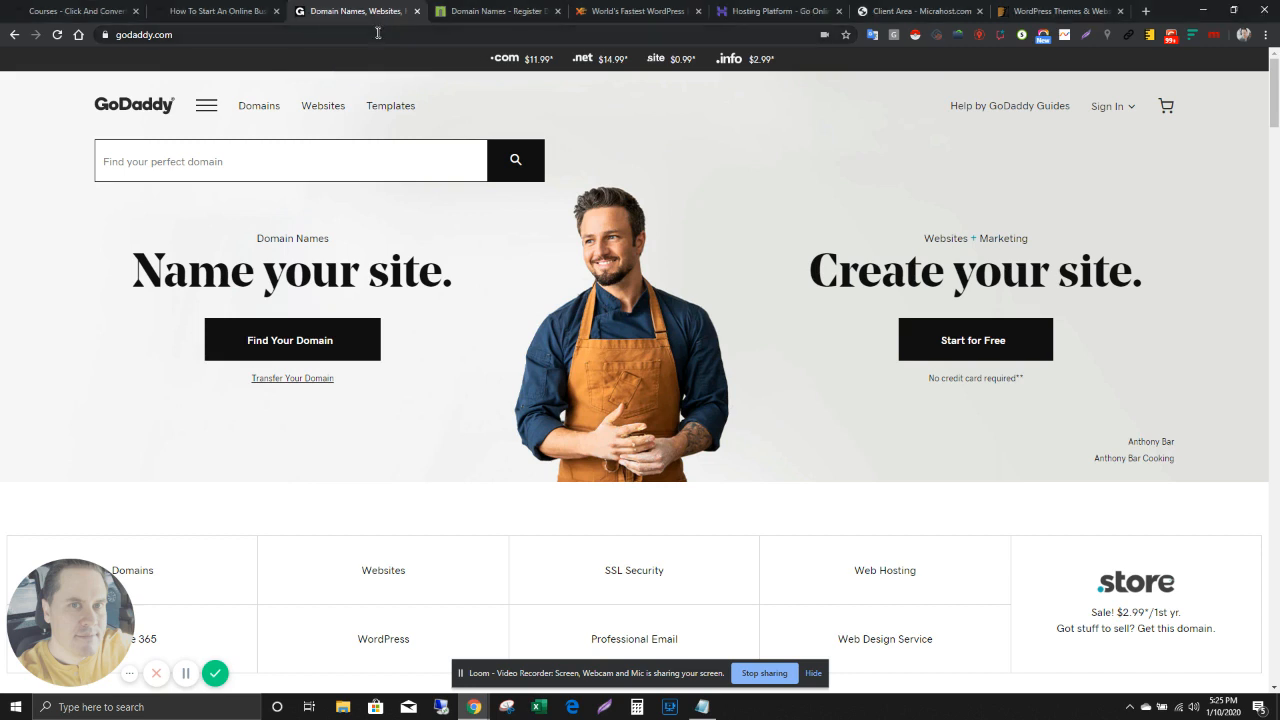
type("namecheap")
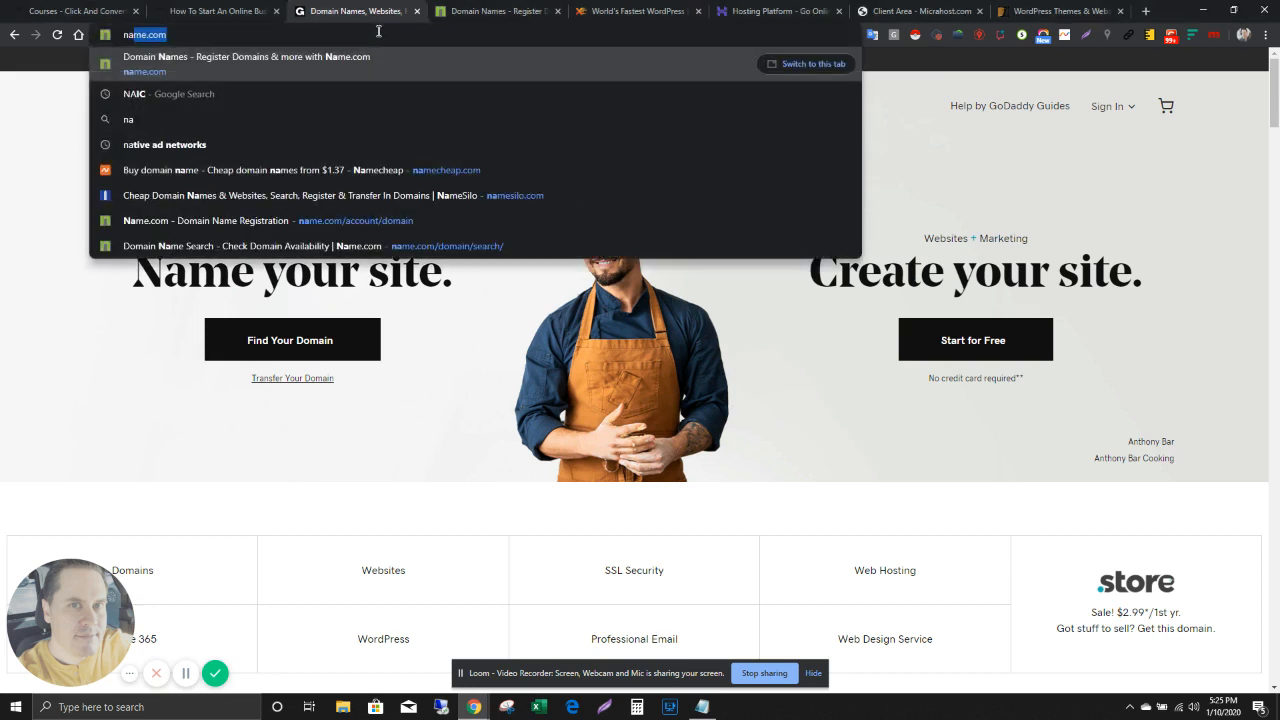
key("Return")
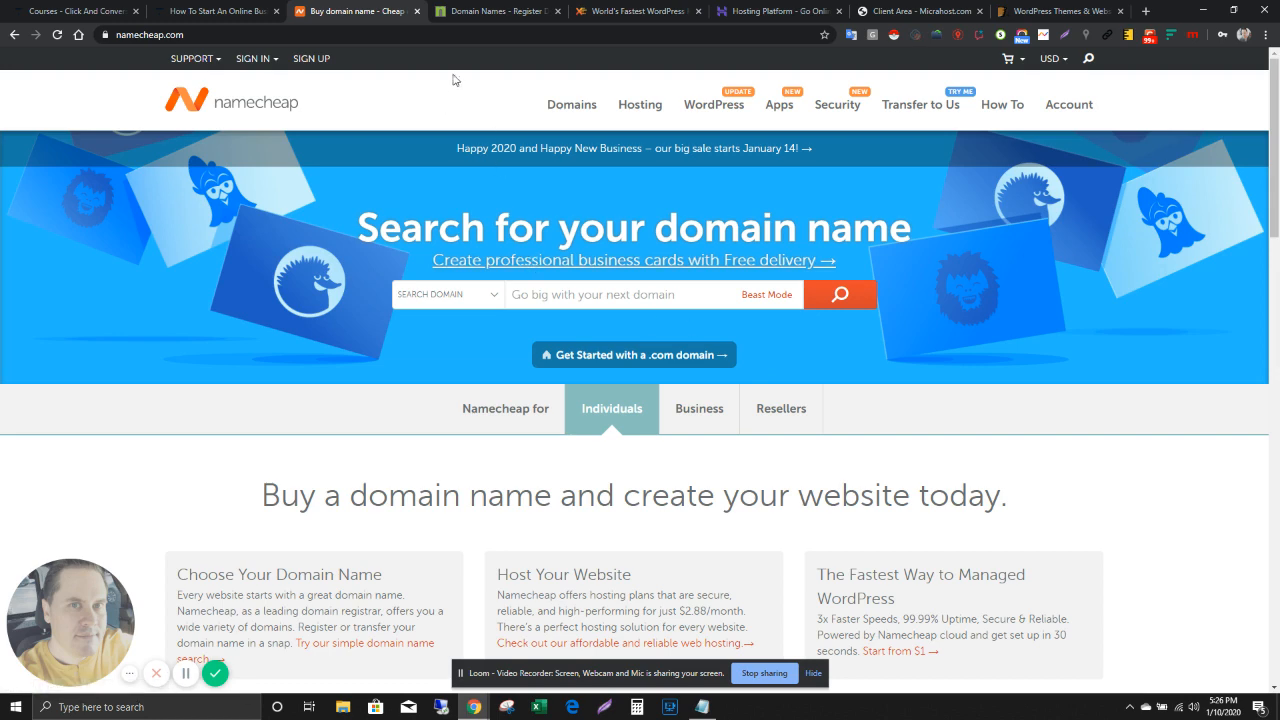
Log in to the name.com account and open the details of the domain mensfitnesshealth.net.
left_click(480, 11)
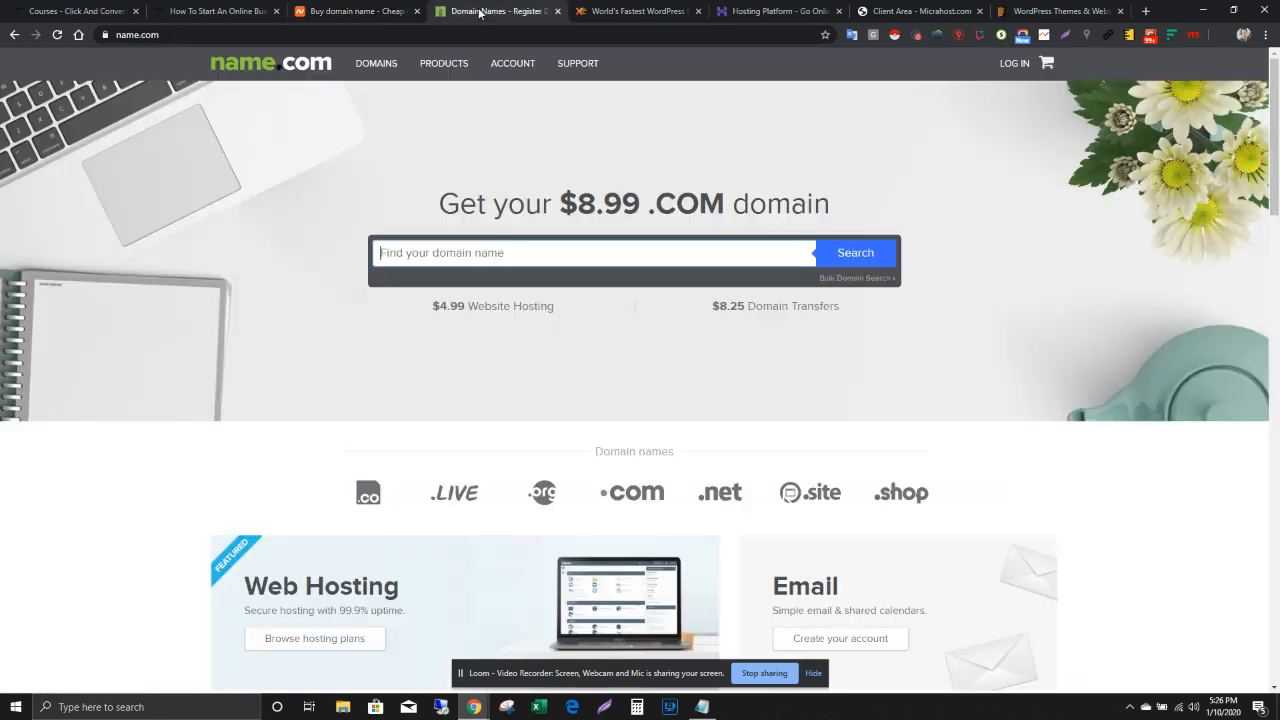
left_click(1014, 63)
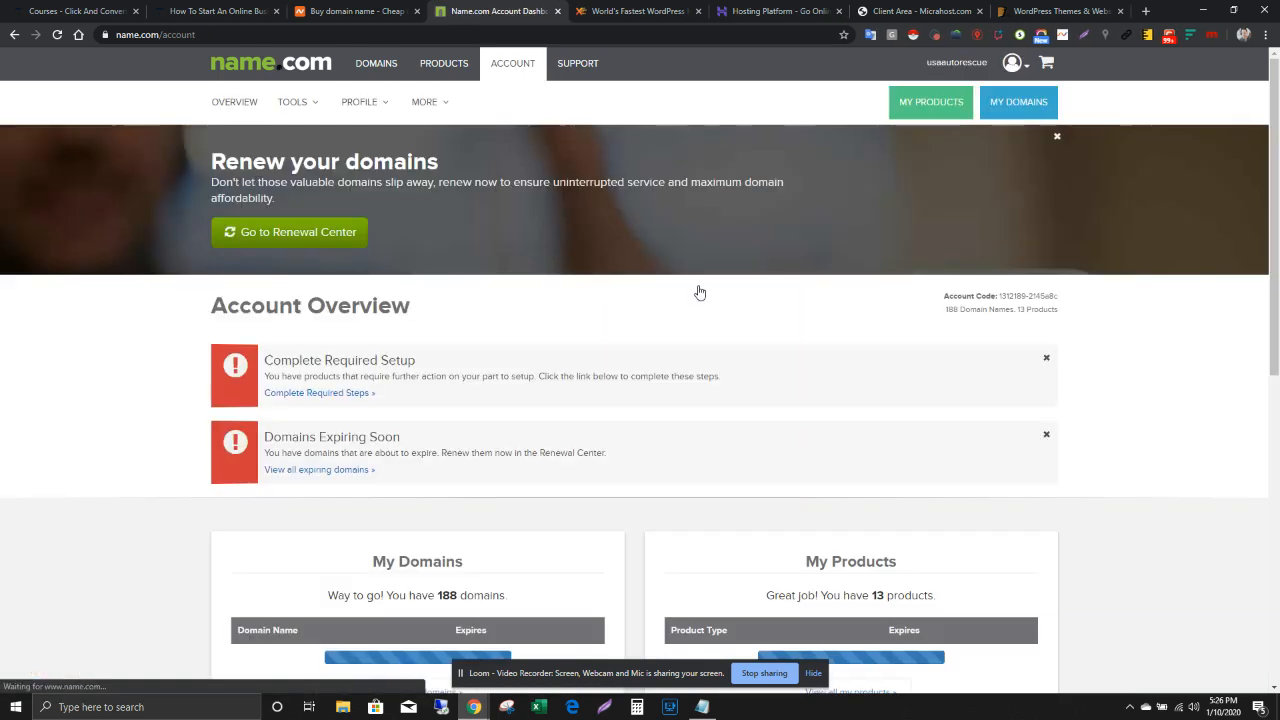
scroll(697, 289, "down", 4)
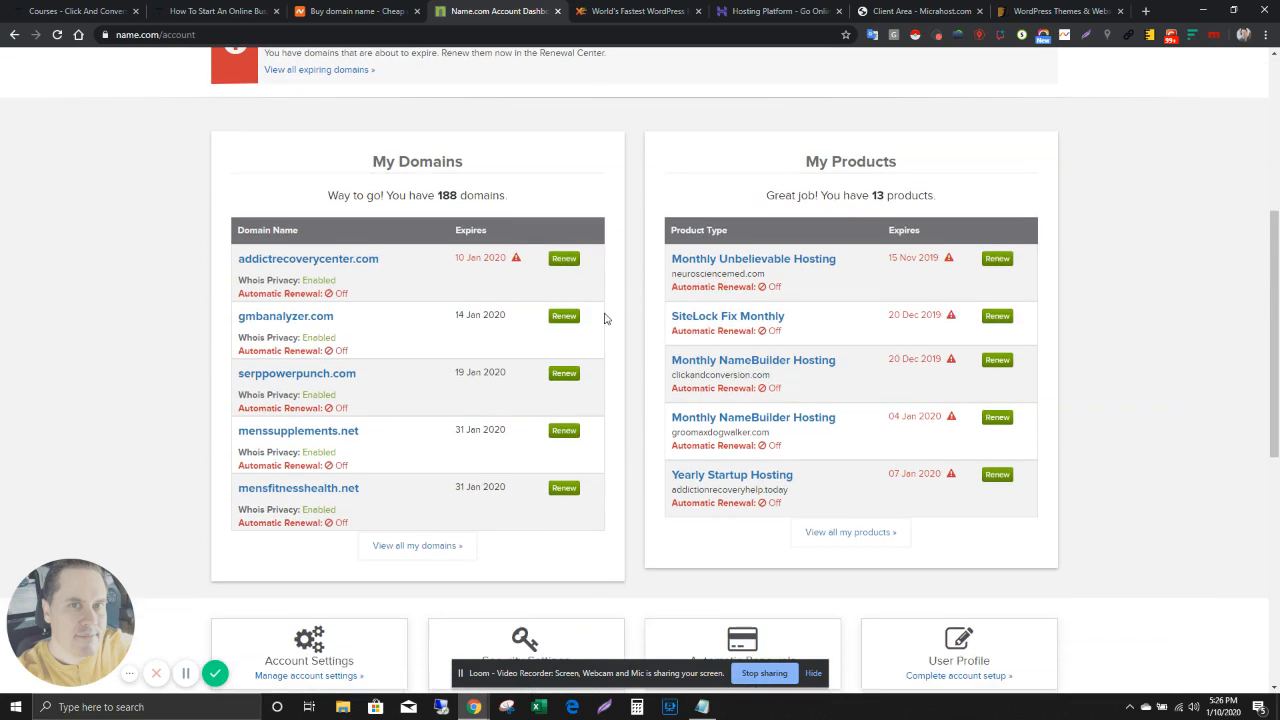
scroll(605, 312, "up", 3)
scroll(663, 300, "up", 1)
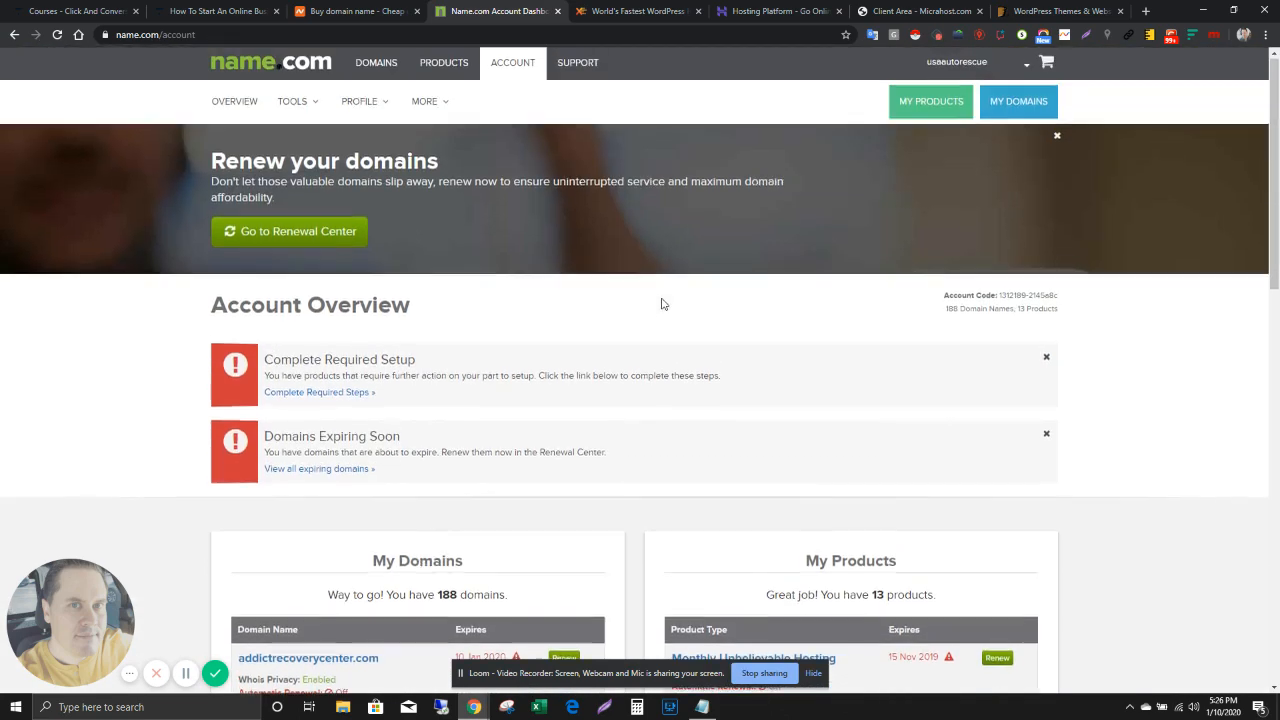
scroll(665, 298, "down", 4)
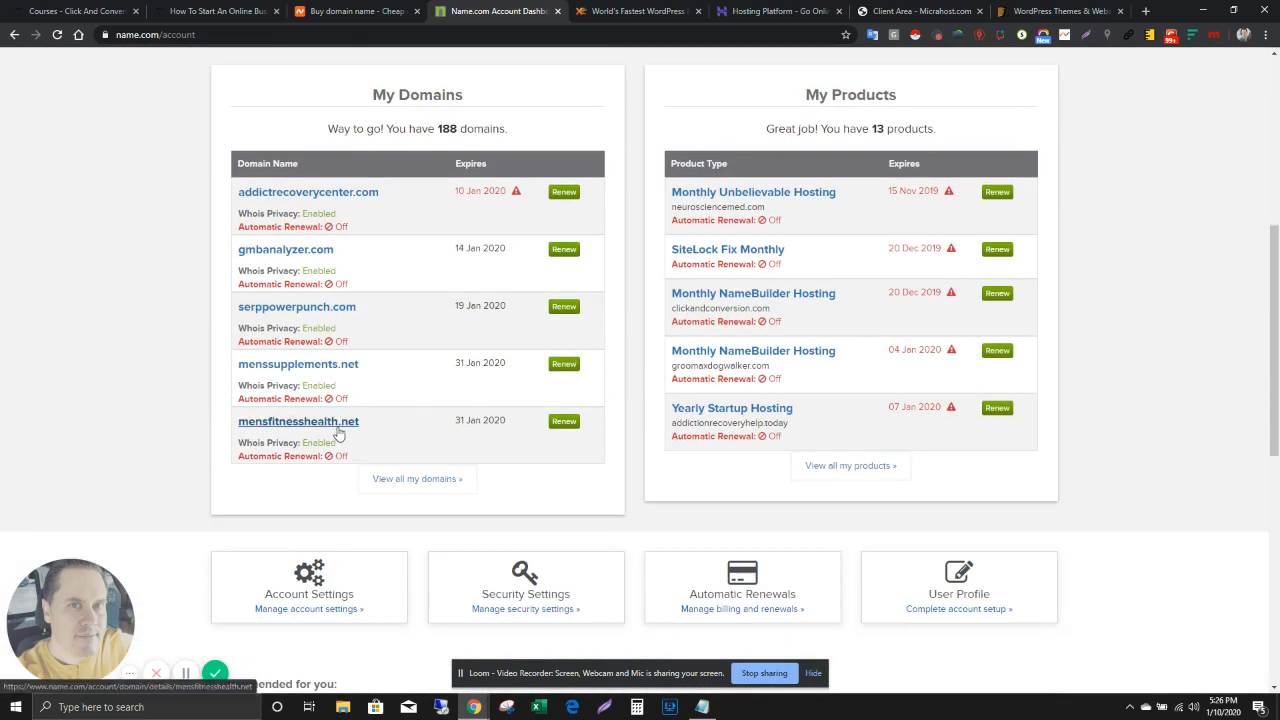
left_click(337, 424)
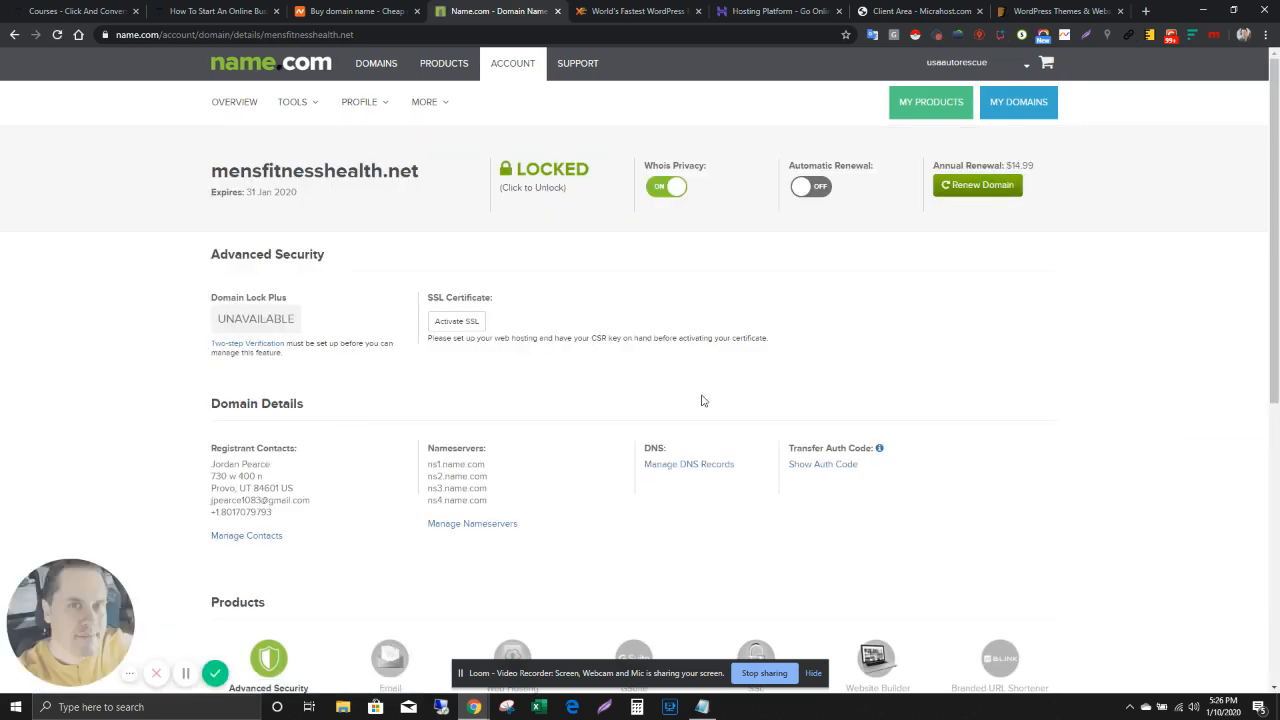
Examine the nameserver settings of mensfitnesshealth.net, including the edit option for its first nameserver entry.
left_click(480, 523)
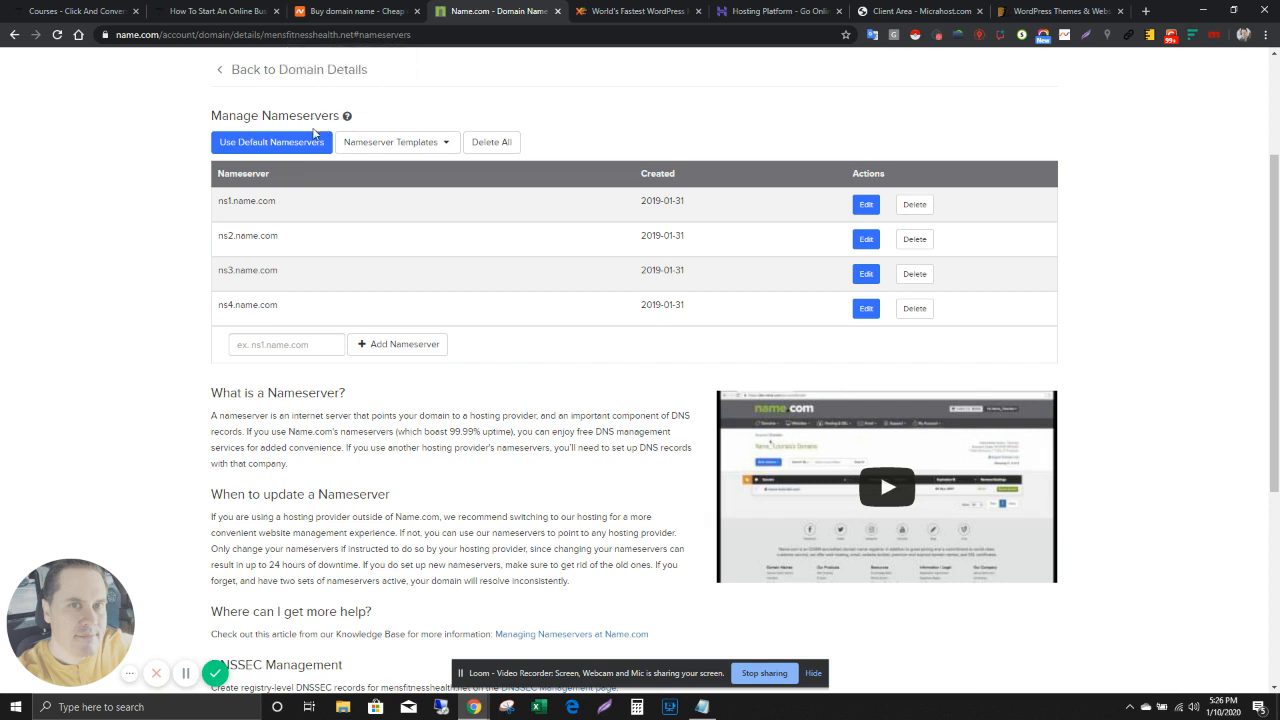
left_click(866, 206)
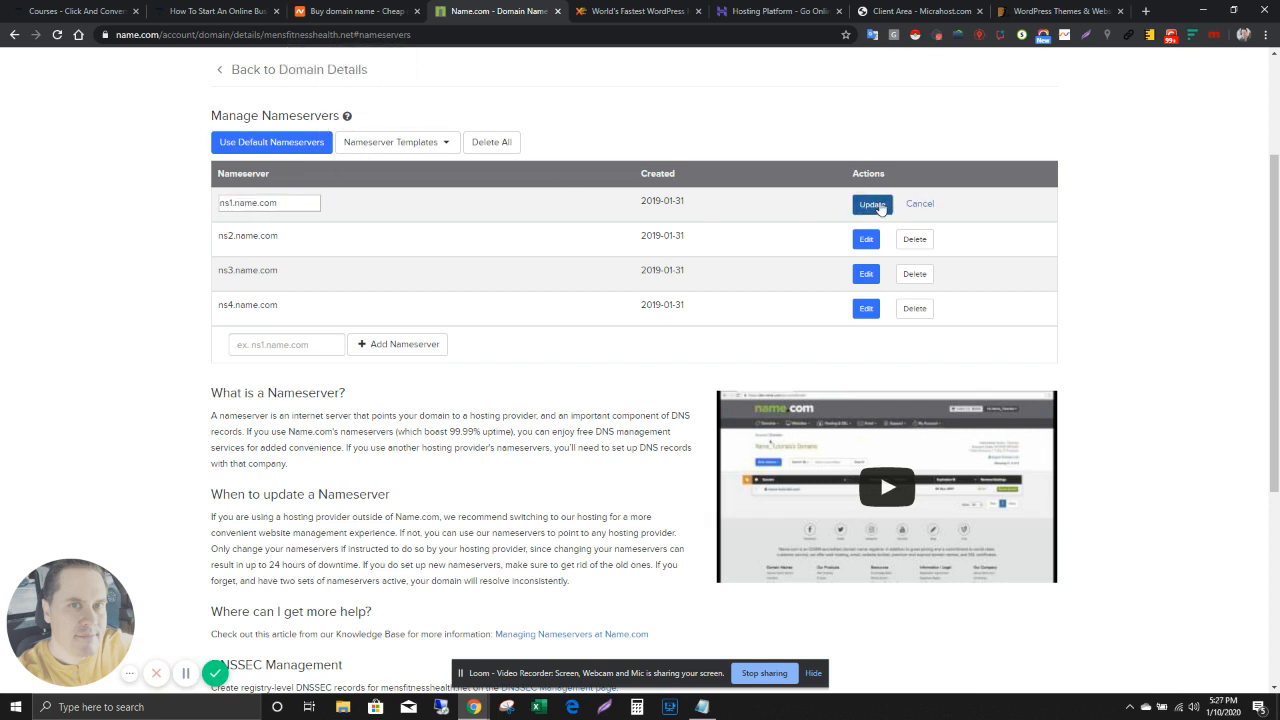
left_click(920, 203)
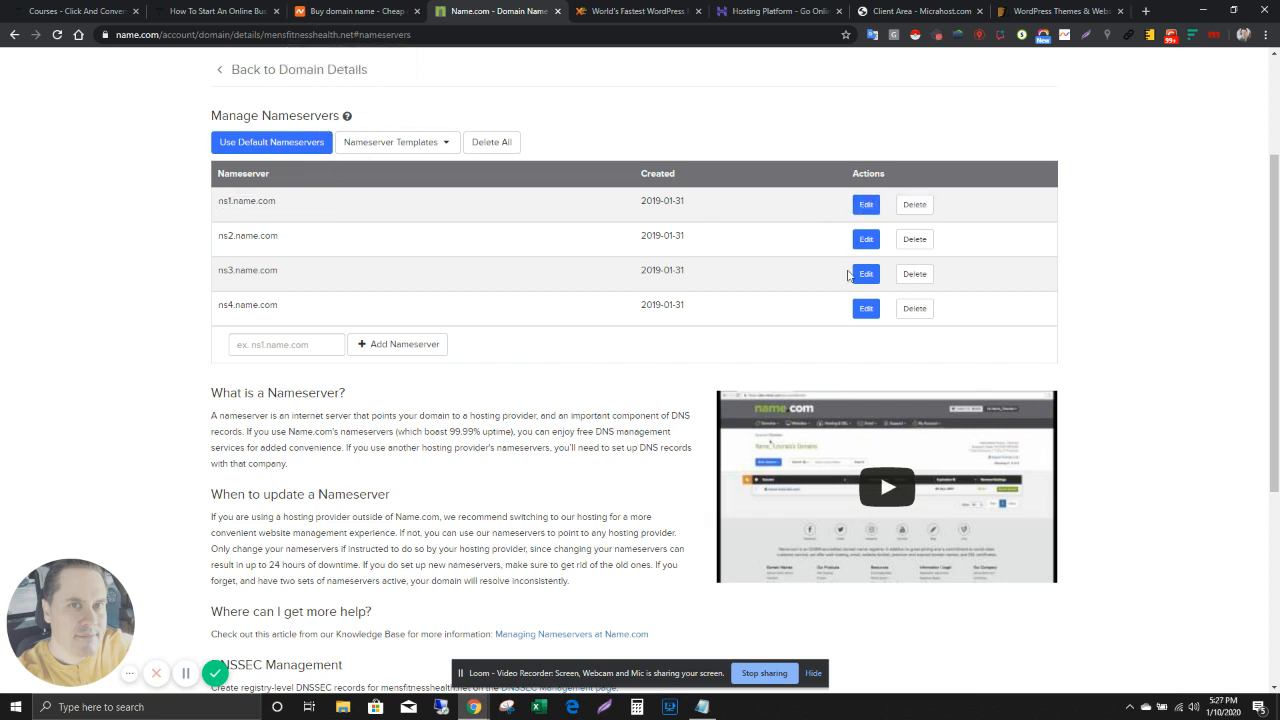
scroll(591, 337, "up", 3)
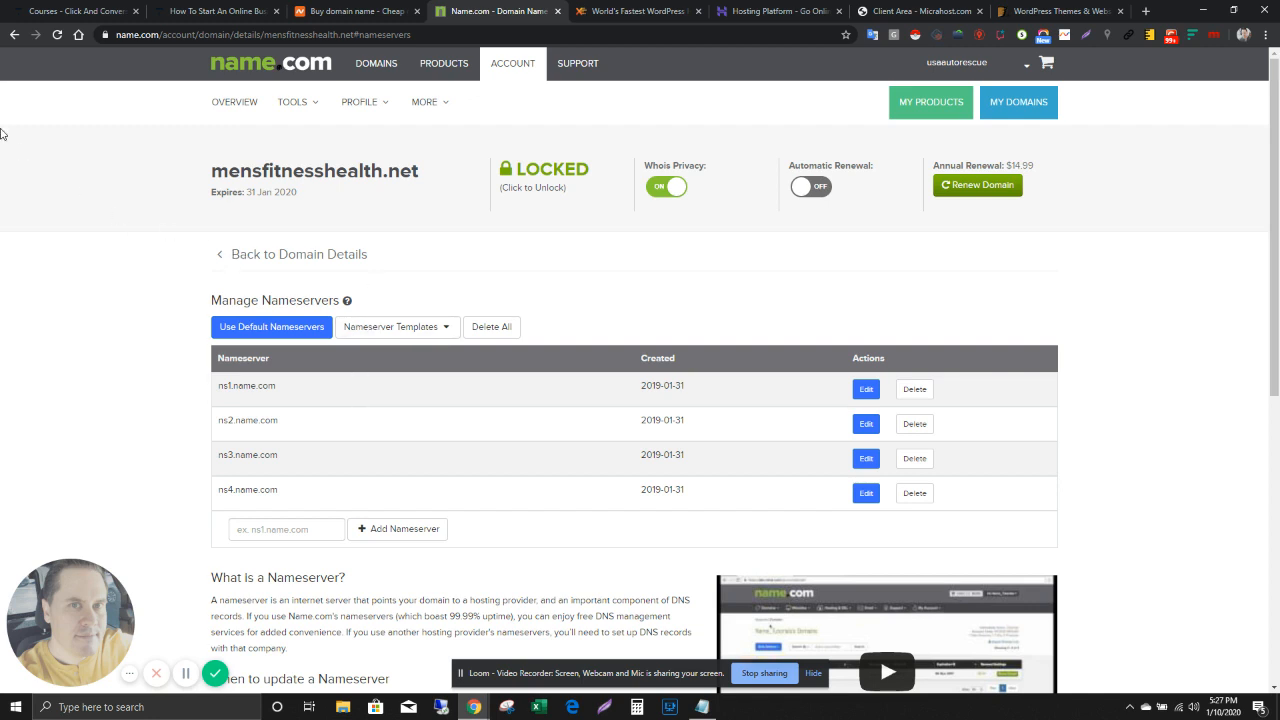
Open the DNS record management of mensfitnesshealth.net and choose CNAME as the type for a new record.
left_click(14, 35)
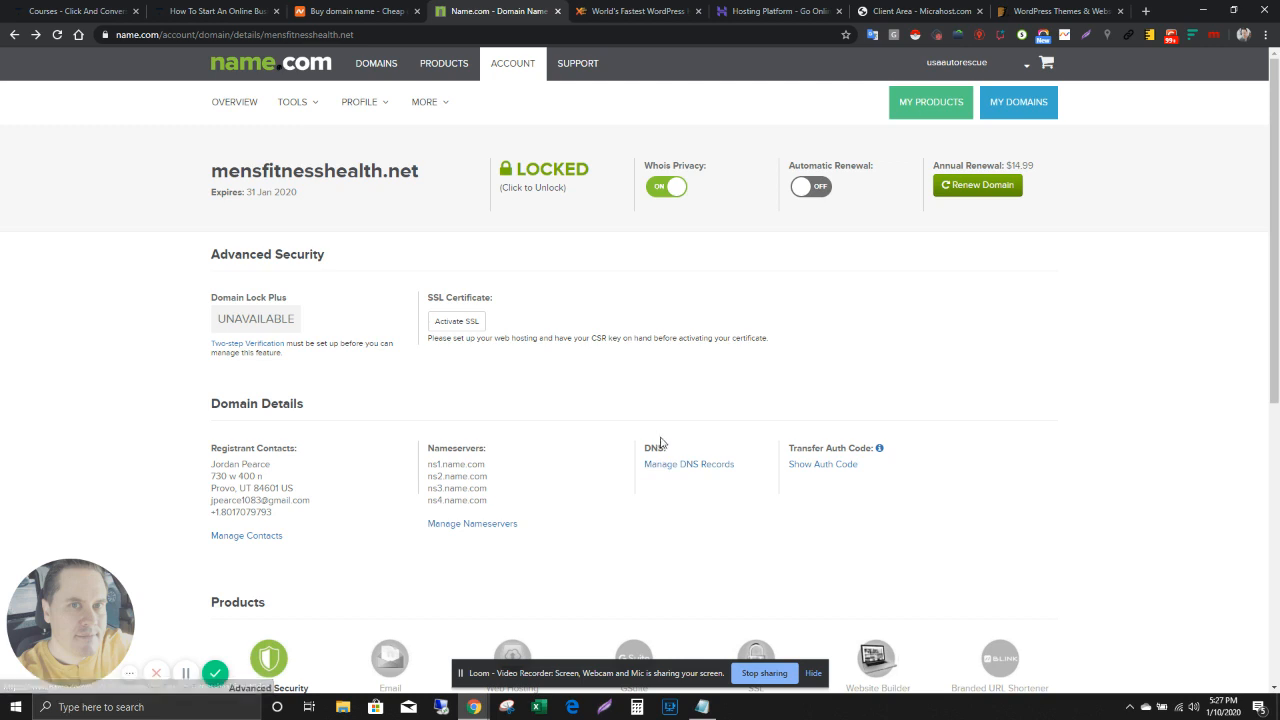
left_click(680, 465)
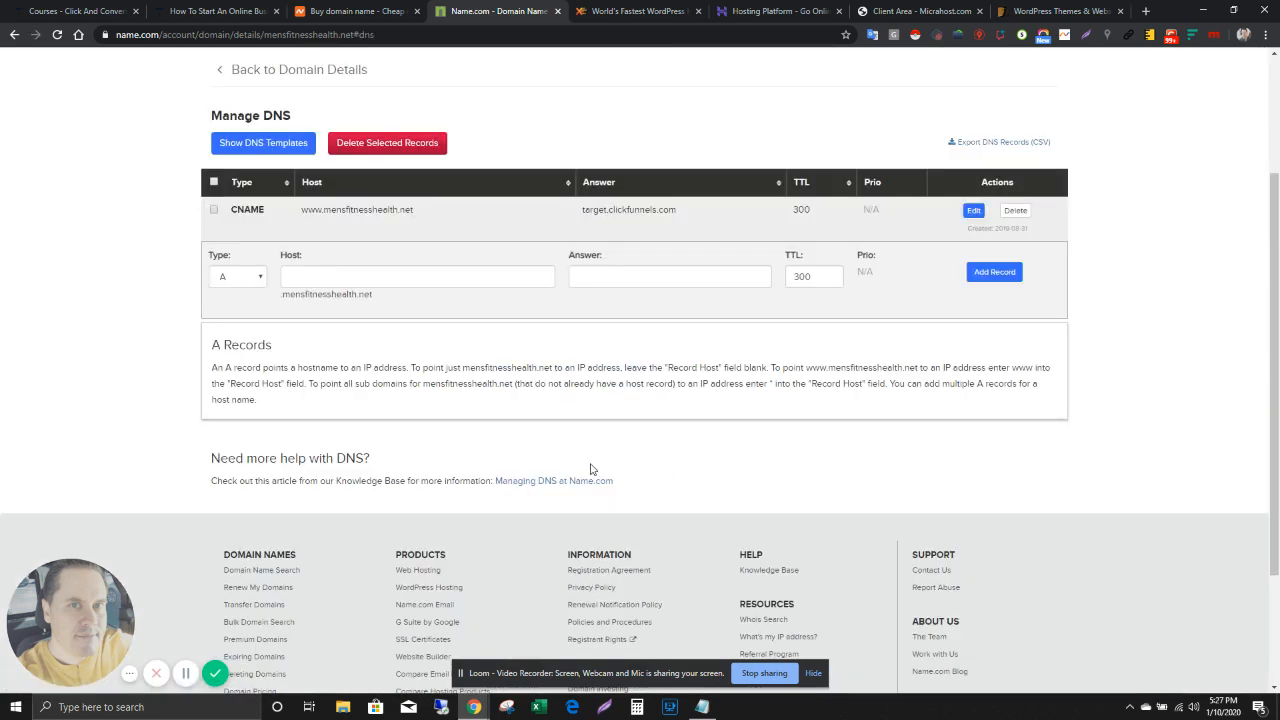
left_click(246, 286)
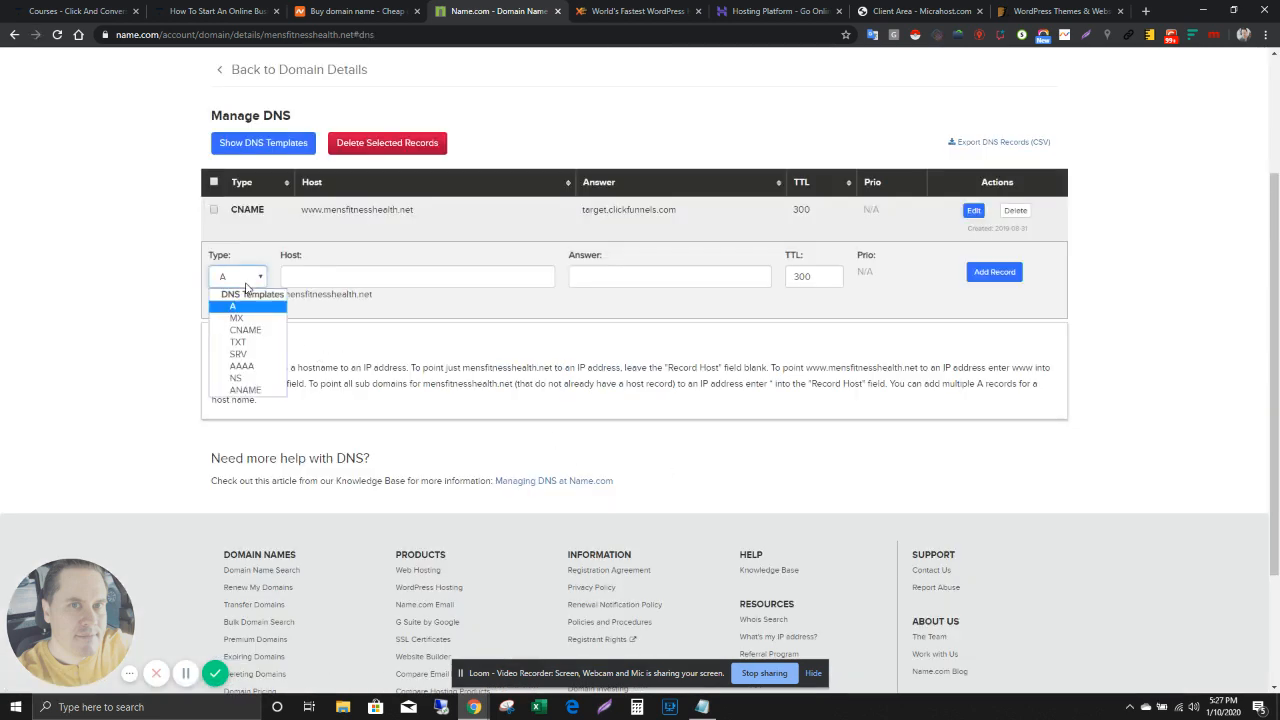
left_click(245, 286)
left_click(245, 286)
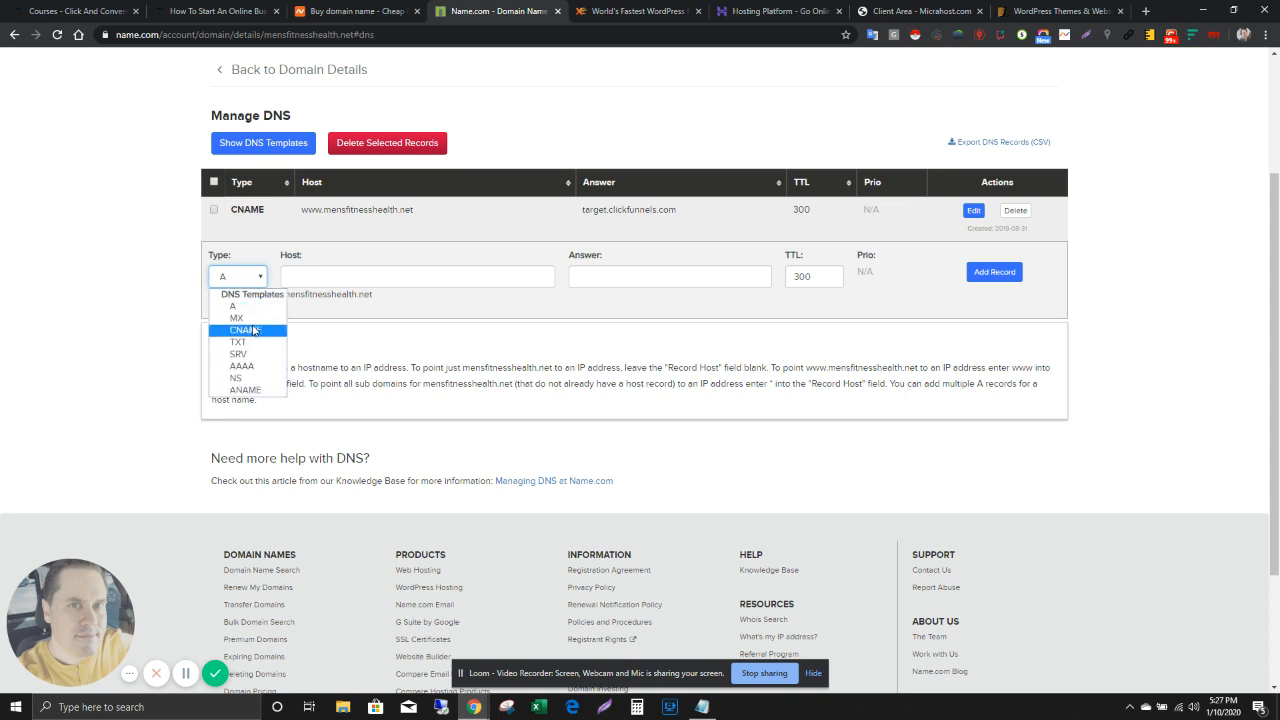
left_click(250, 330)
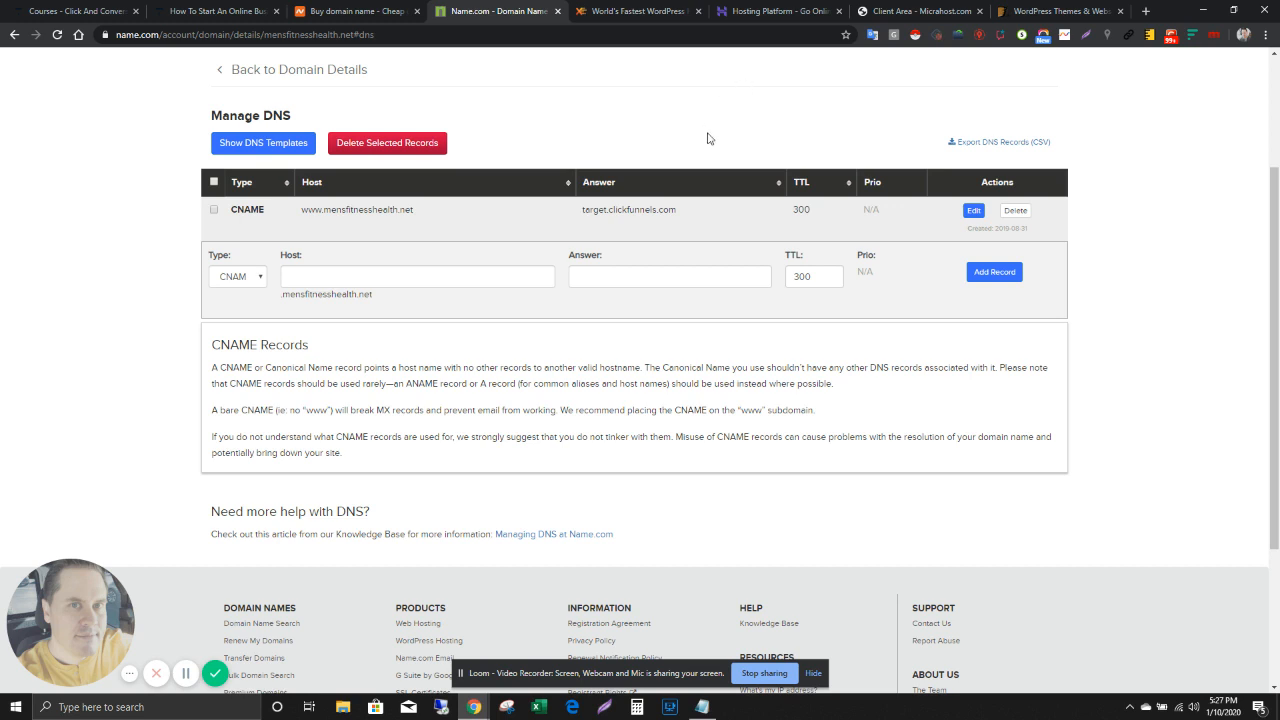
Log in to the Micrahost client area and view the WPX Hosting and Hostinger home pages.
left_click(921, 11)
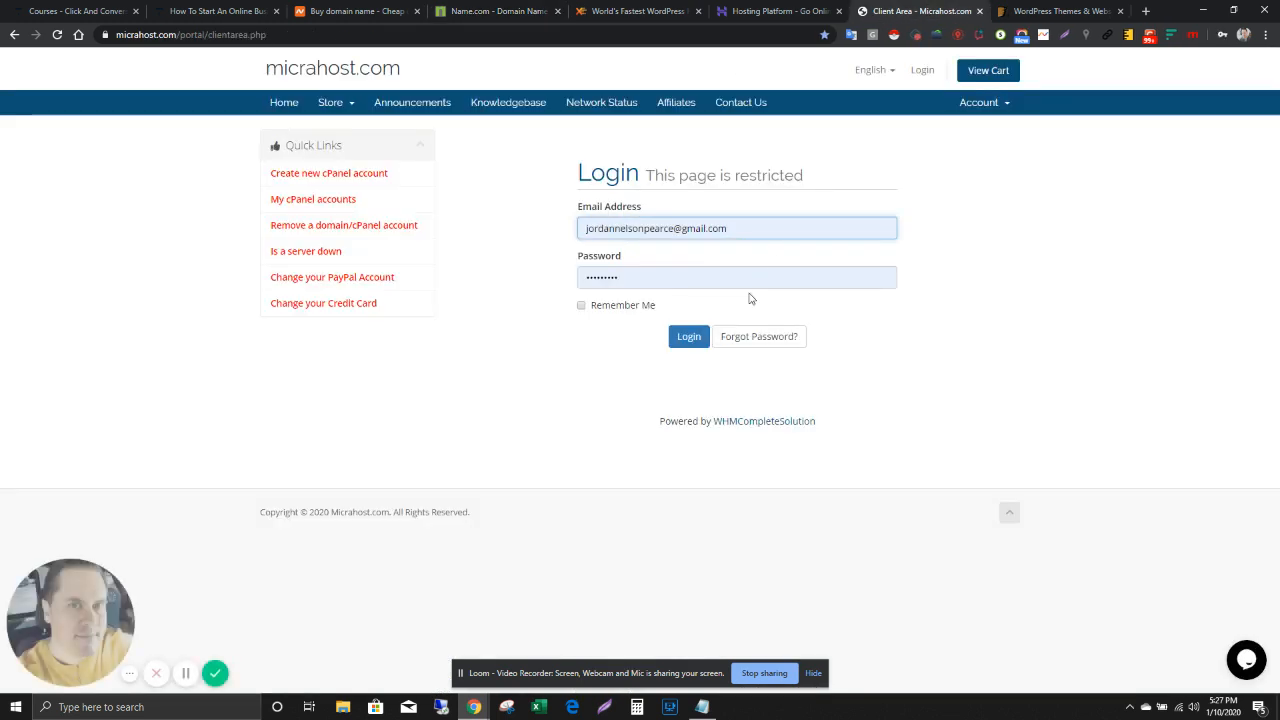
left_click(696, 337)
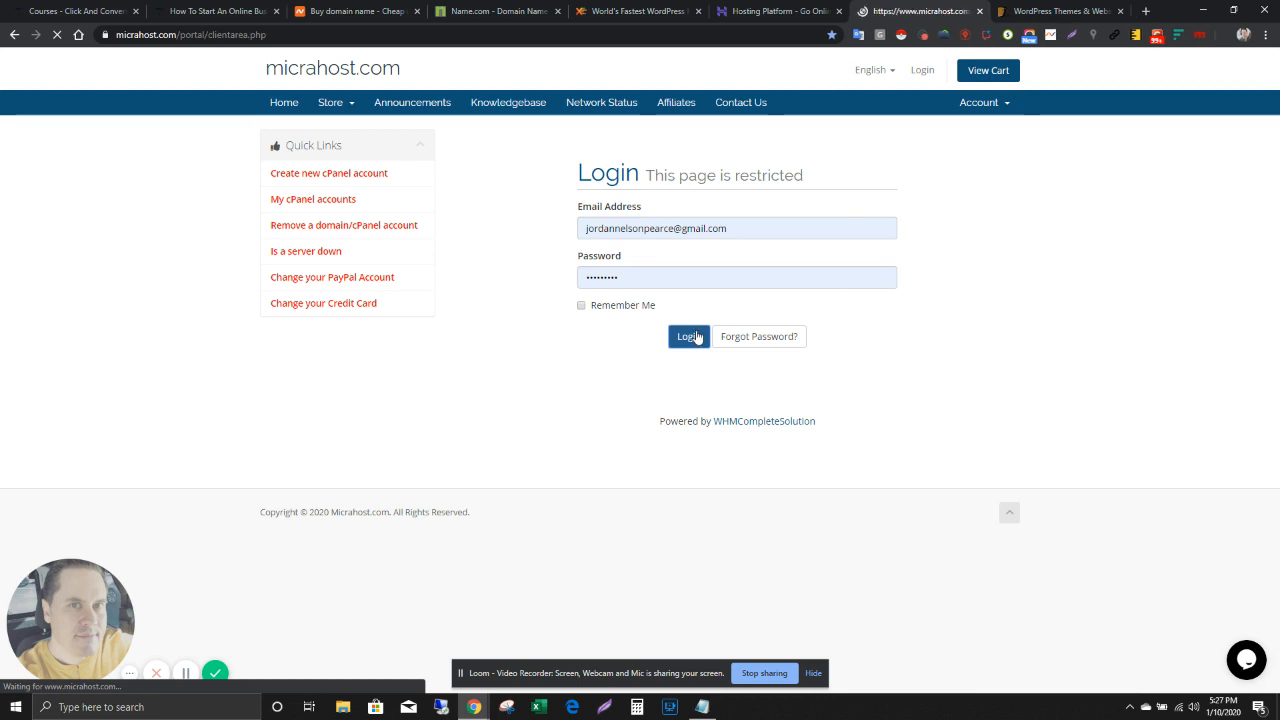
left_click(611, 8)
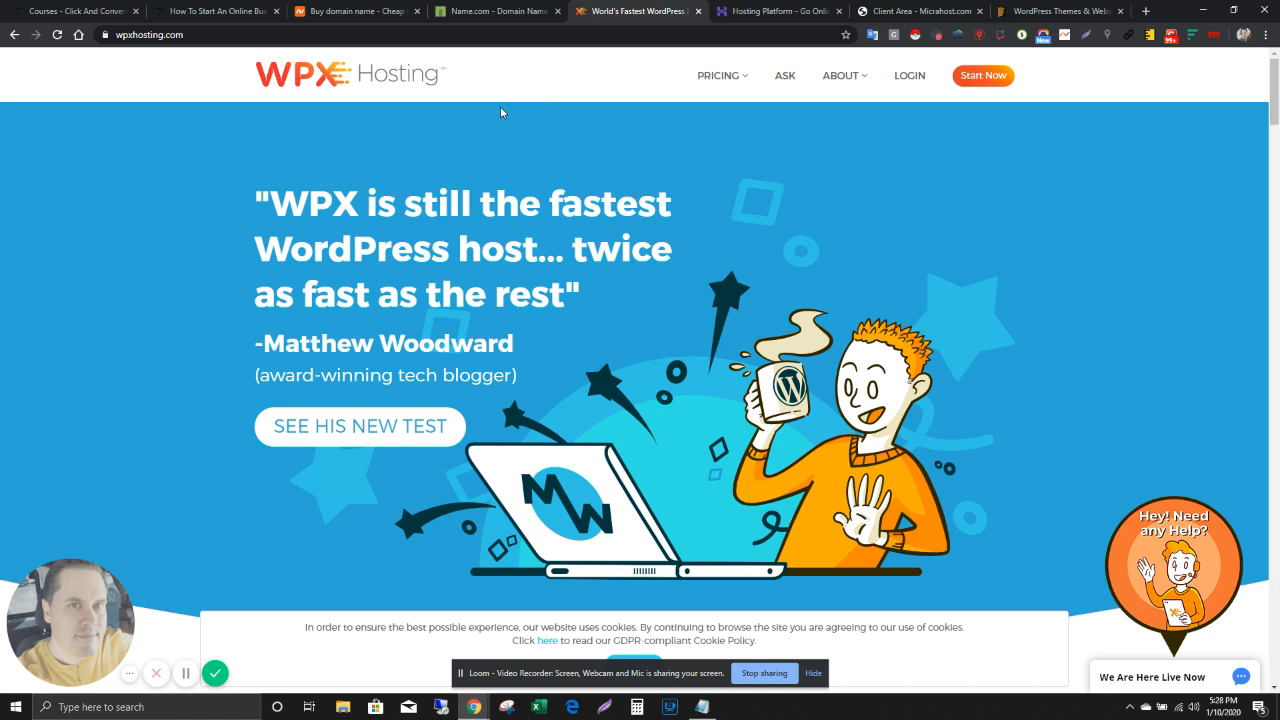
left_click(737, 8)
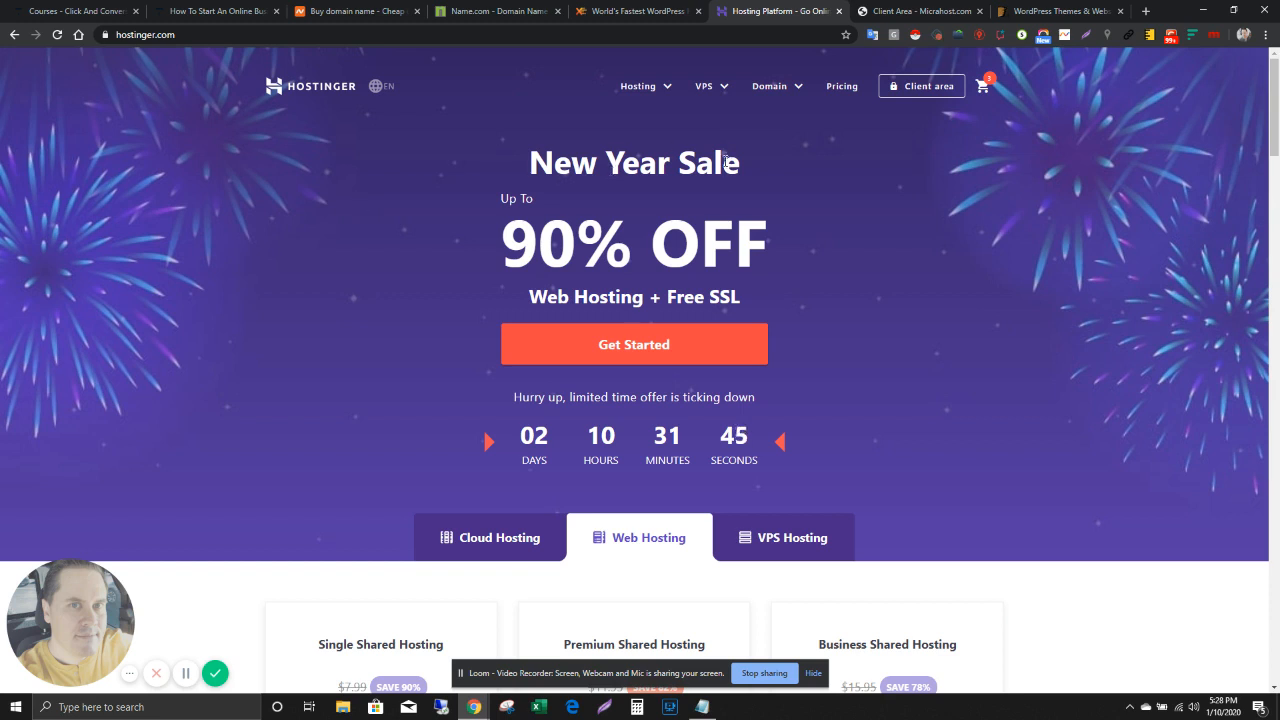
Open the Micrahost hosting details for cannabismedigreen.com and select its first nameserver, ns1.outbackhost.com.
left_click(884, 8)
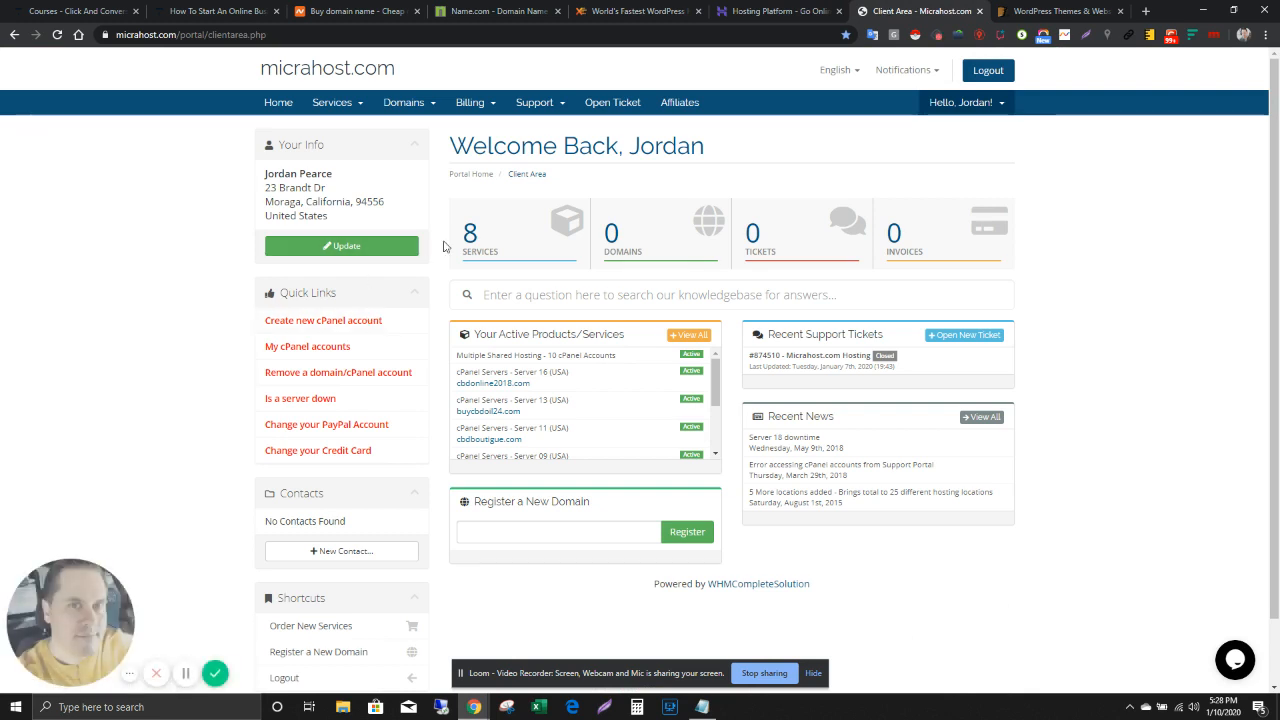
left_click(476, 240)
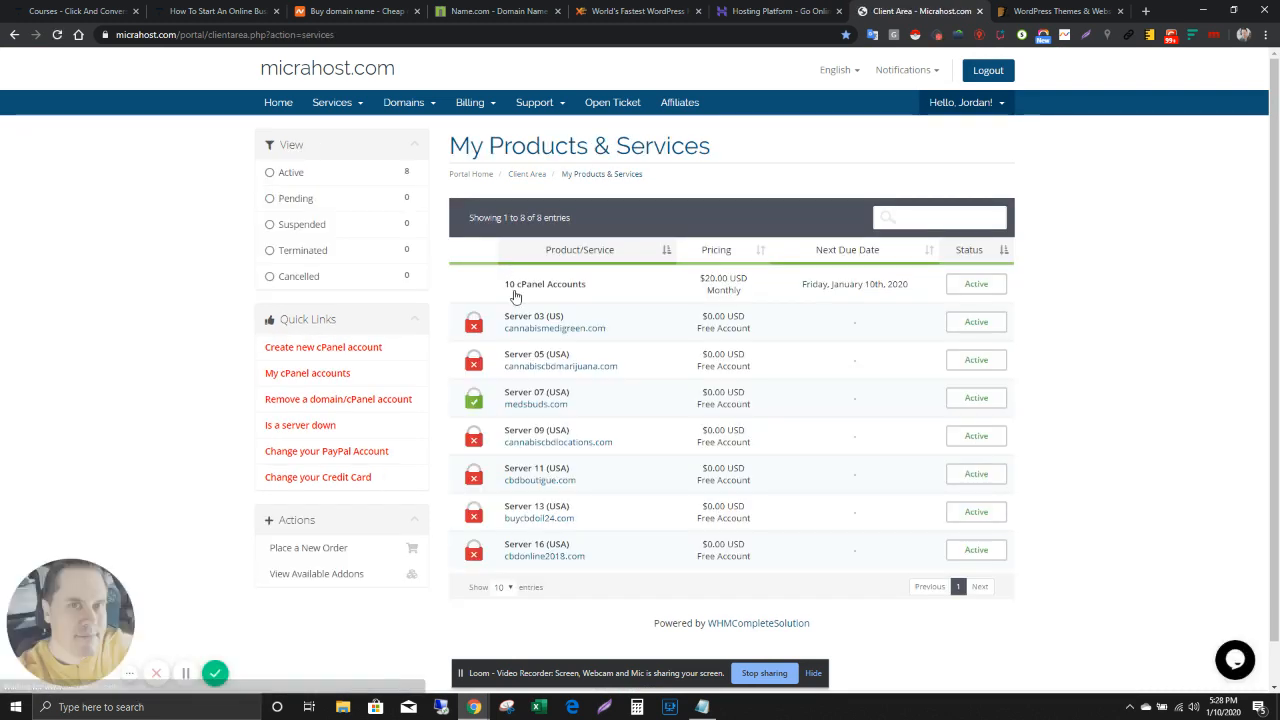
left_click(556, 326)
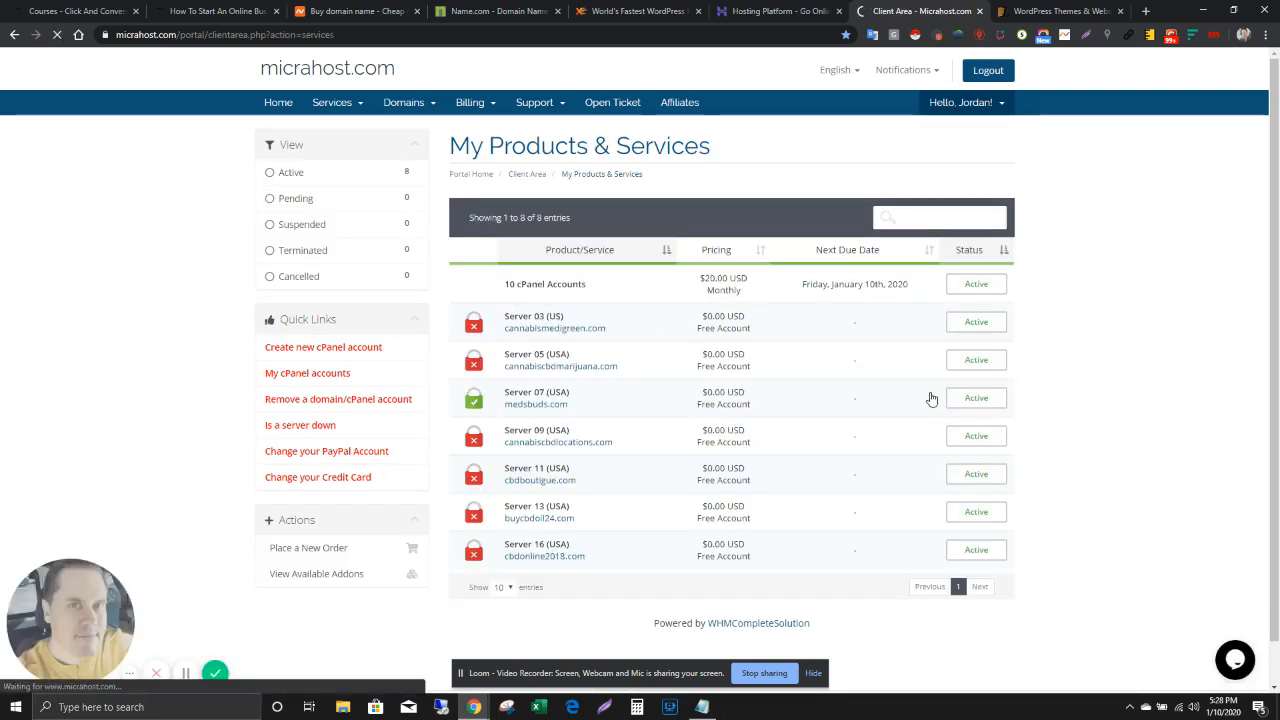
scroll(843, 443, "down", 2)
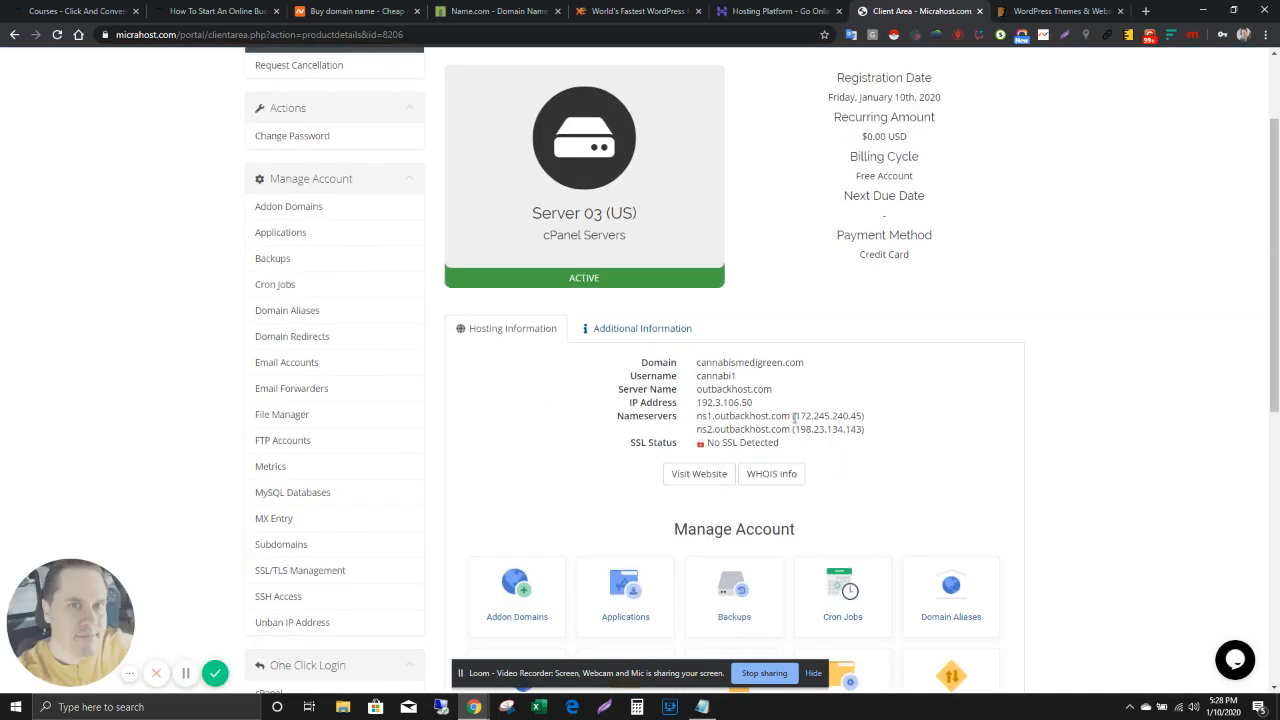
left_click_drag(793, 416, 698, 418)
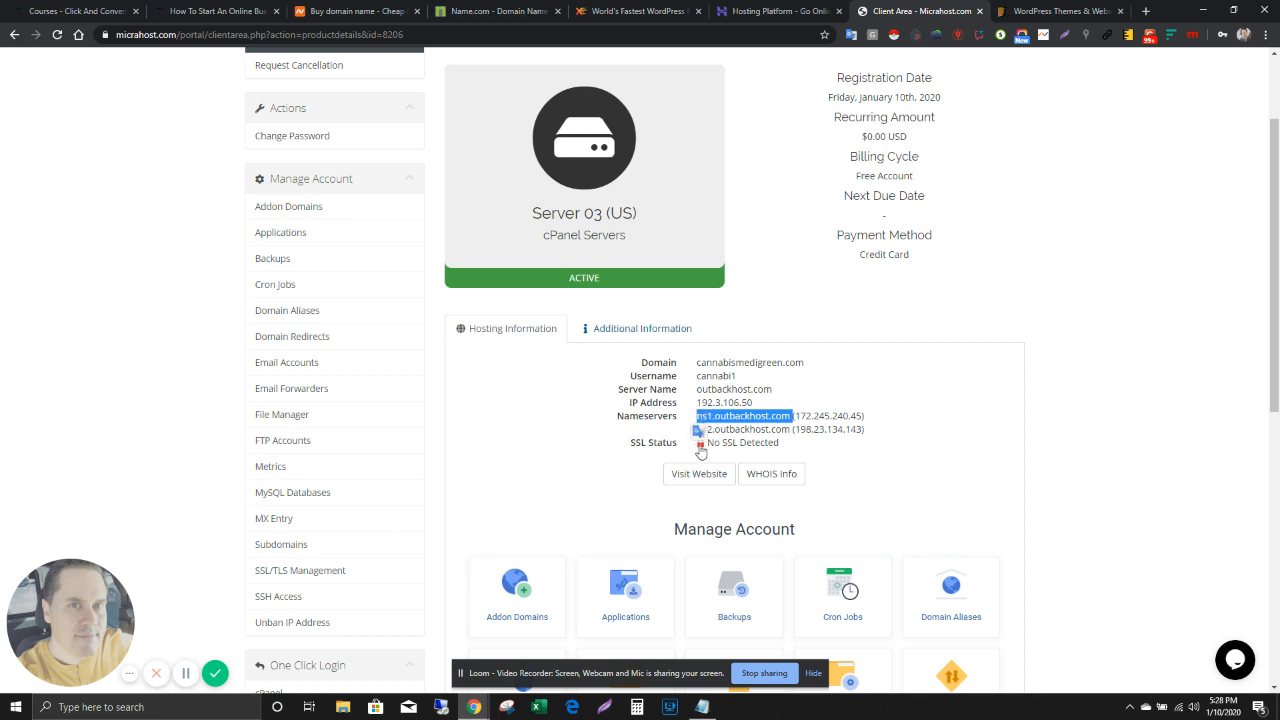
Open the account's domain list on name.com and look through its second page for cannabismedigreen.com.
left_click(460, 11)
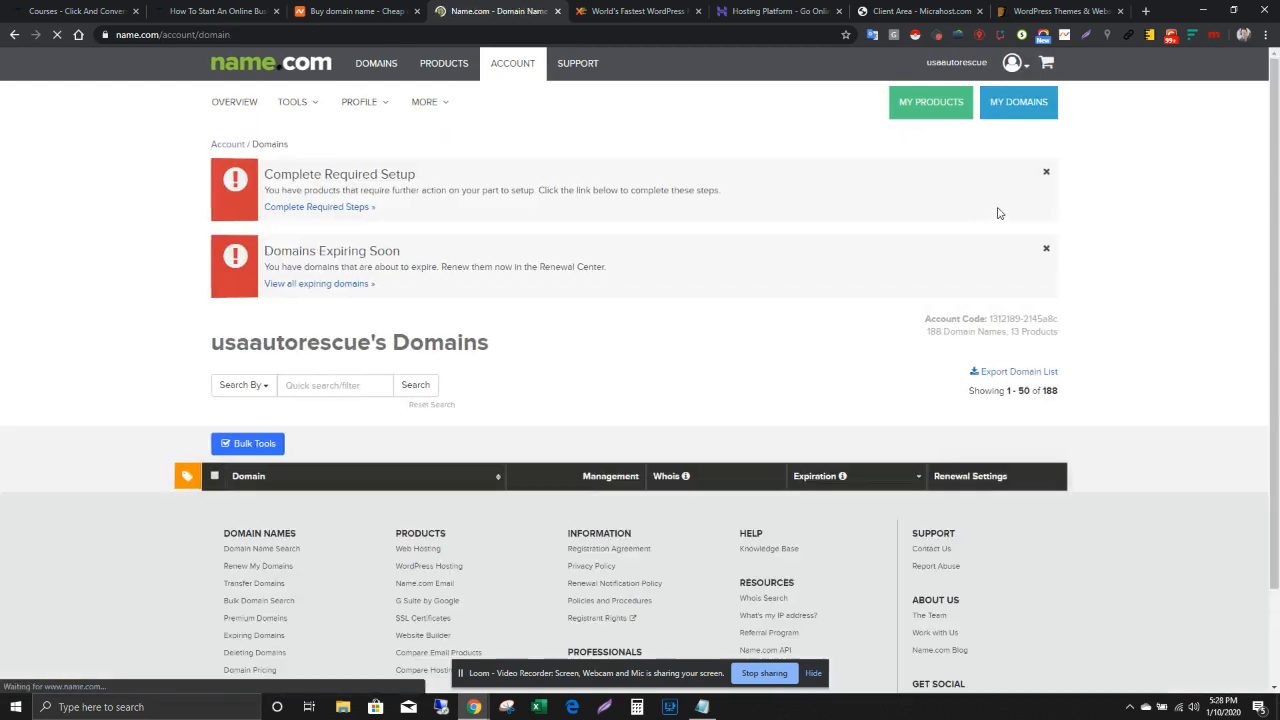
scroll(808, 423, "down", 5)
scroll(850, 420, "down", 10)
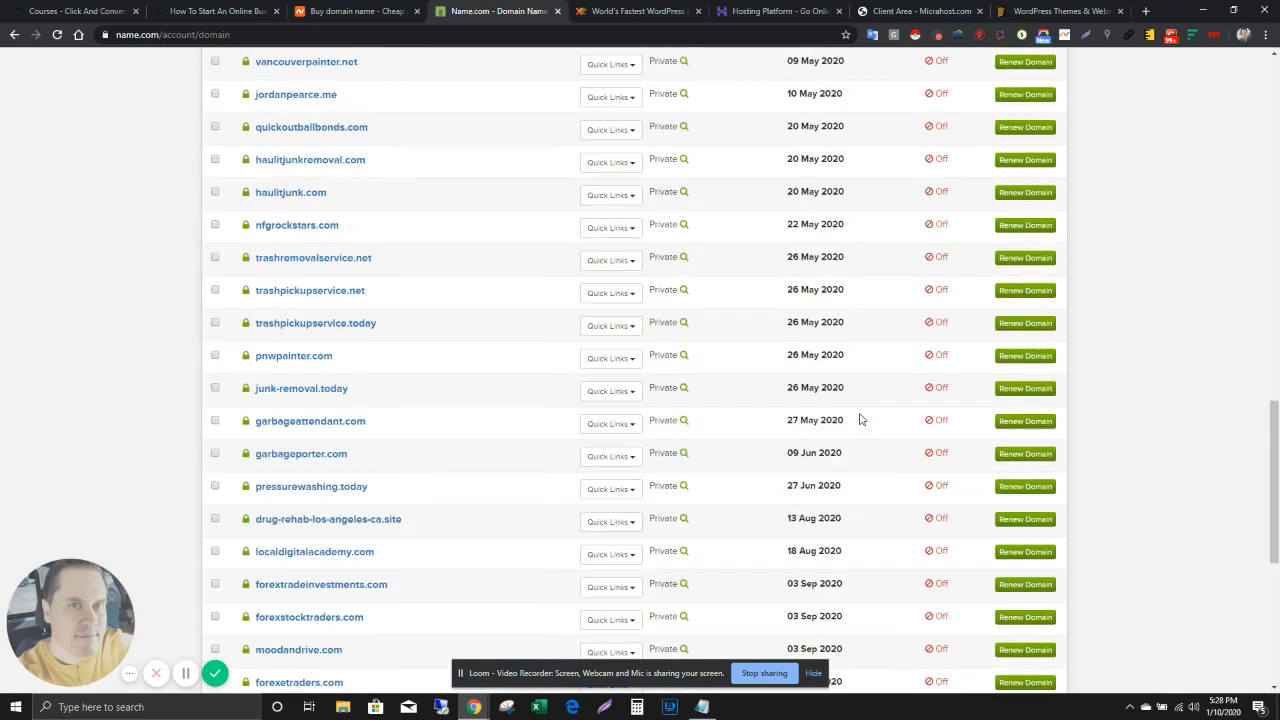
left_click(966, 393)
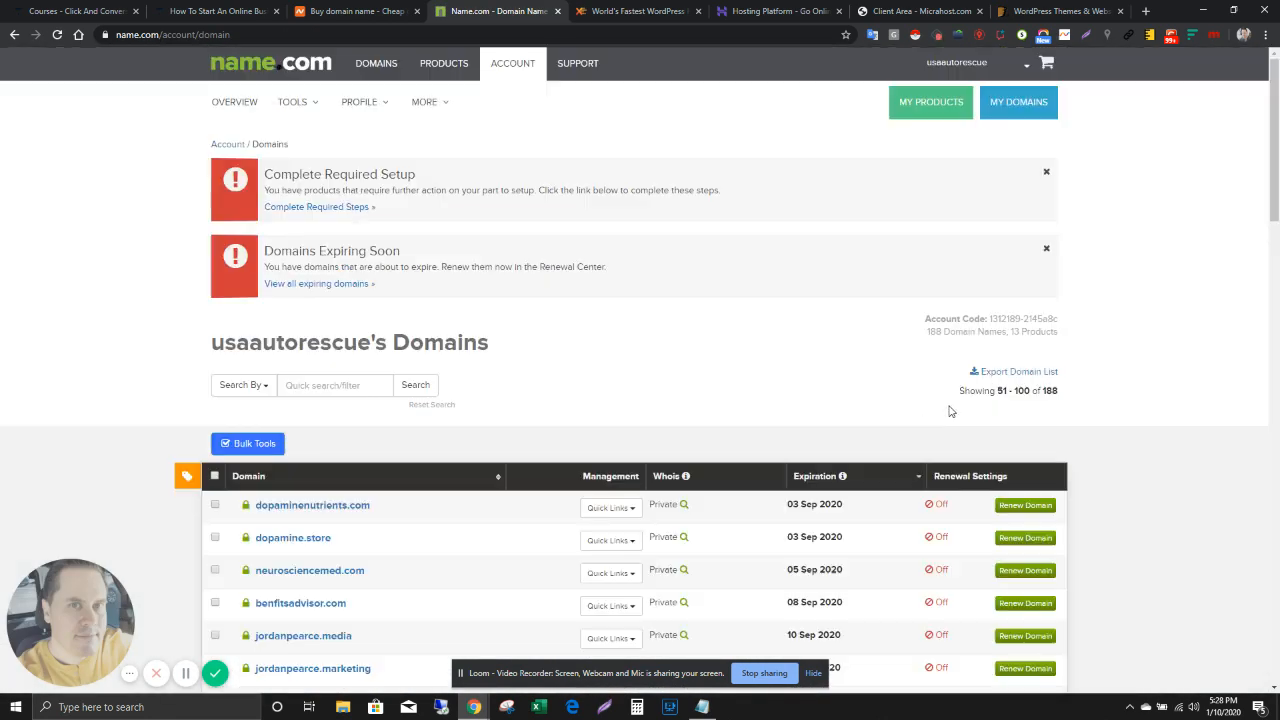
scroll(951, 402, "down", 10)
scroll(951, 402, "down", 6)
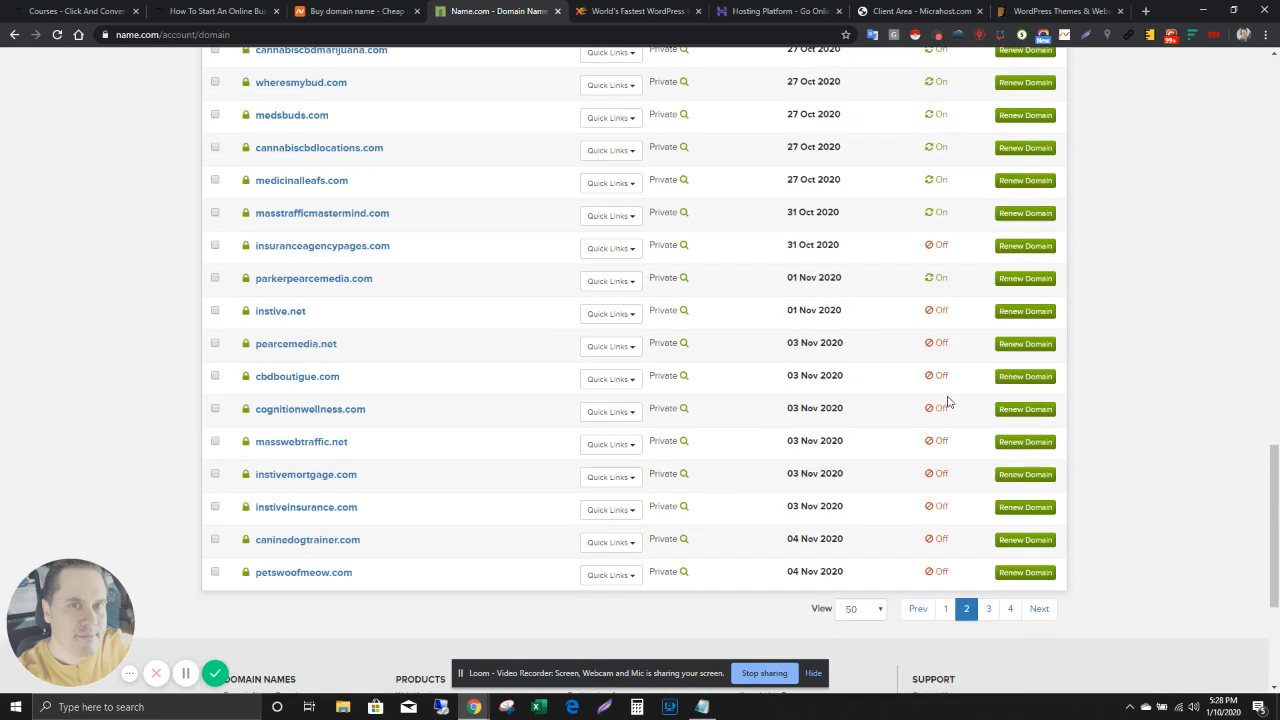
scroll(950, 402, "up", 3)
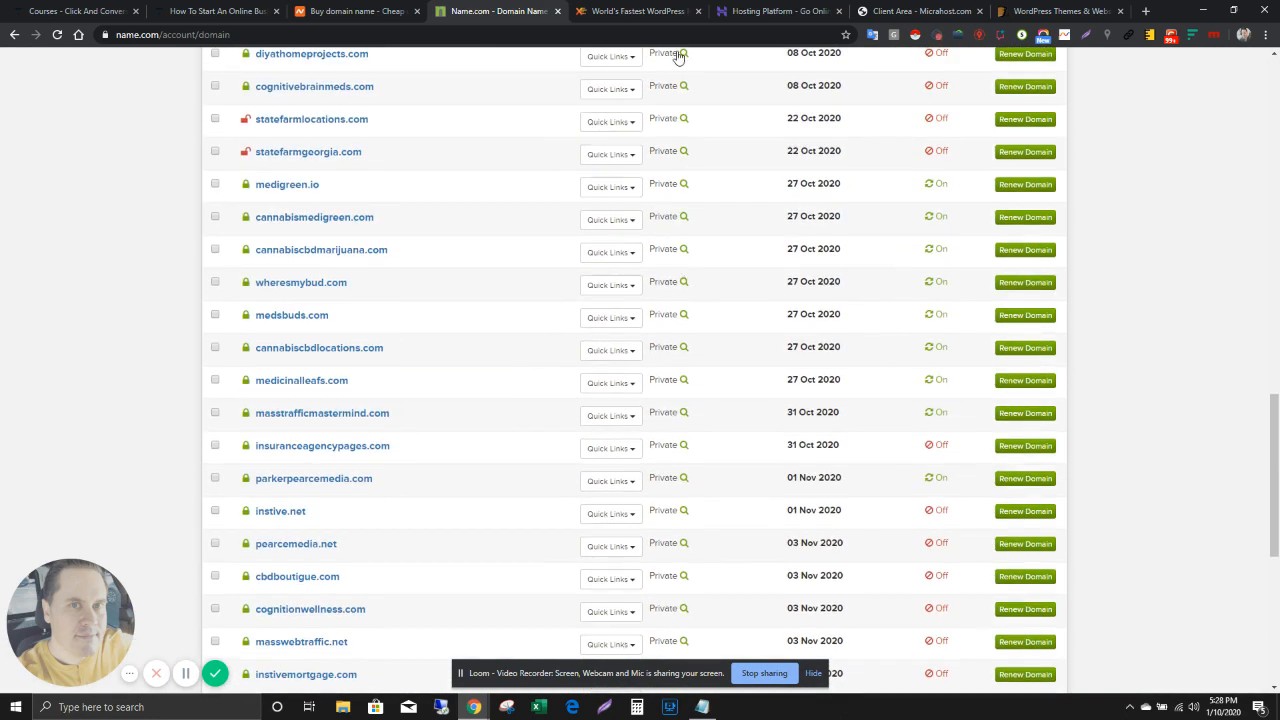
Check the hosted domain's name on the Micrahost page and open the details of cannabismedigreen.com on name.com.
left_click(650, 11)
left_click(950, 7)
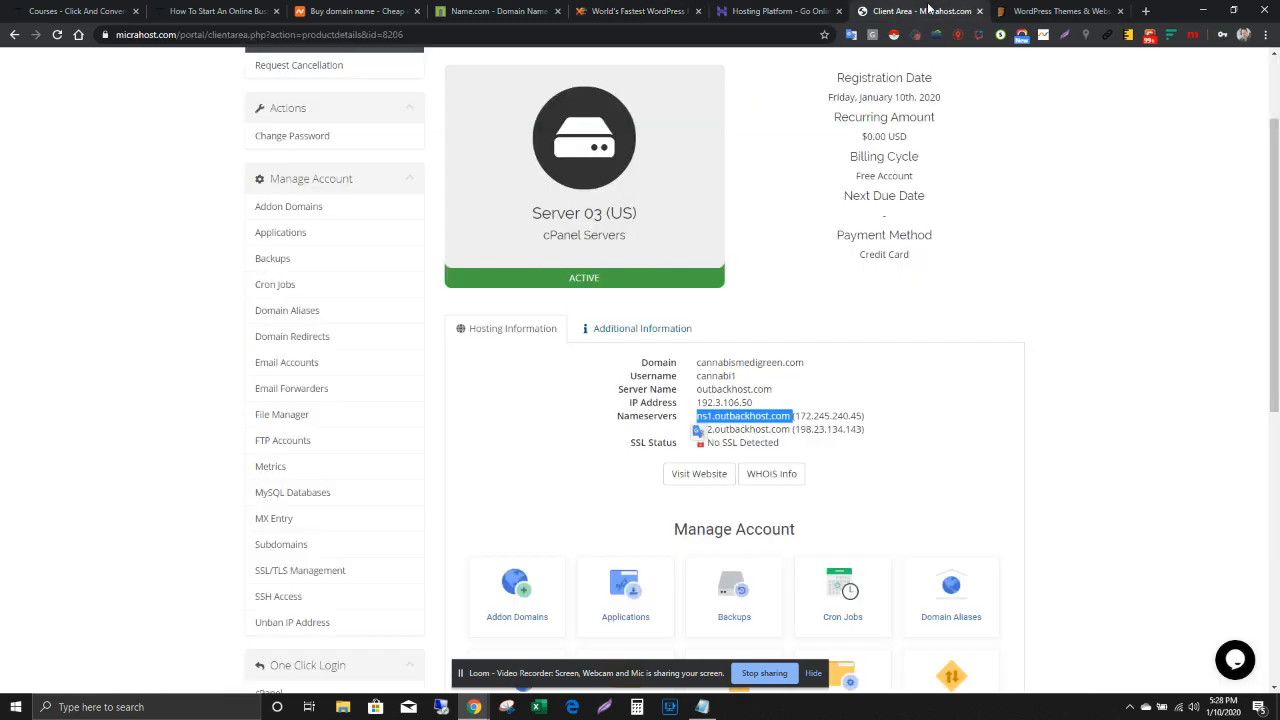
left_click(518, 9)
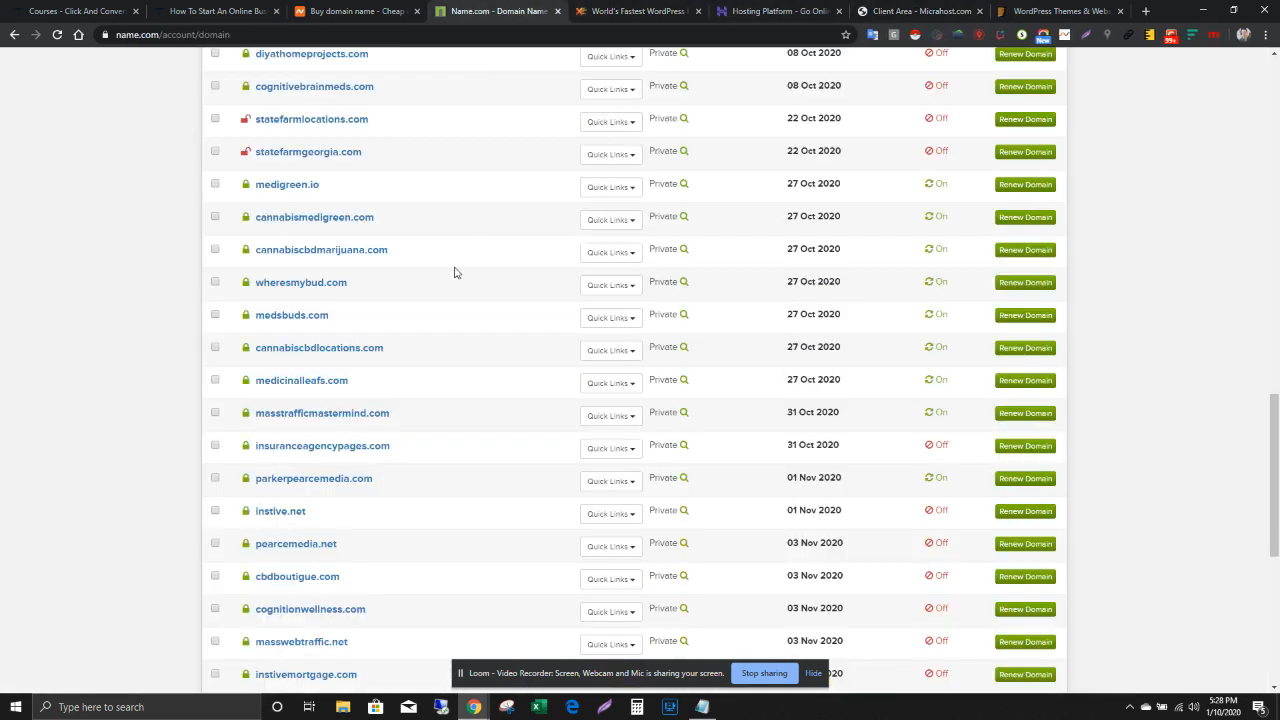
left_click(350, 218)
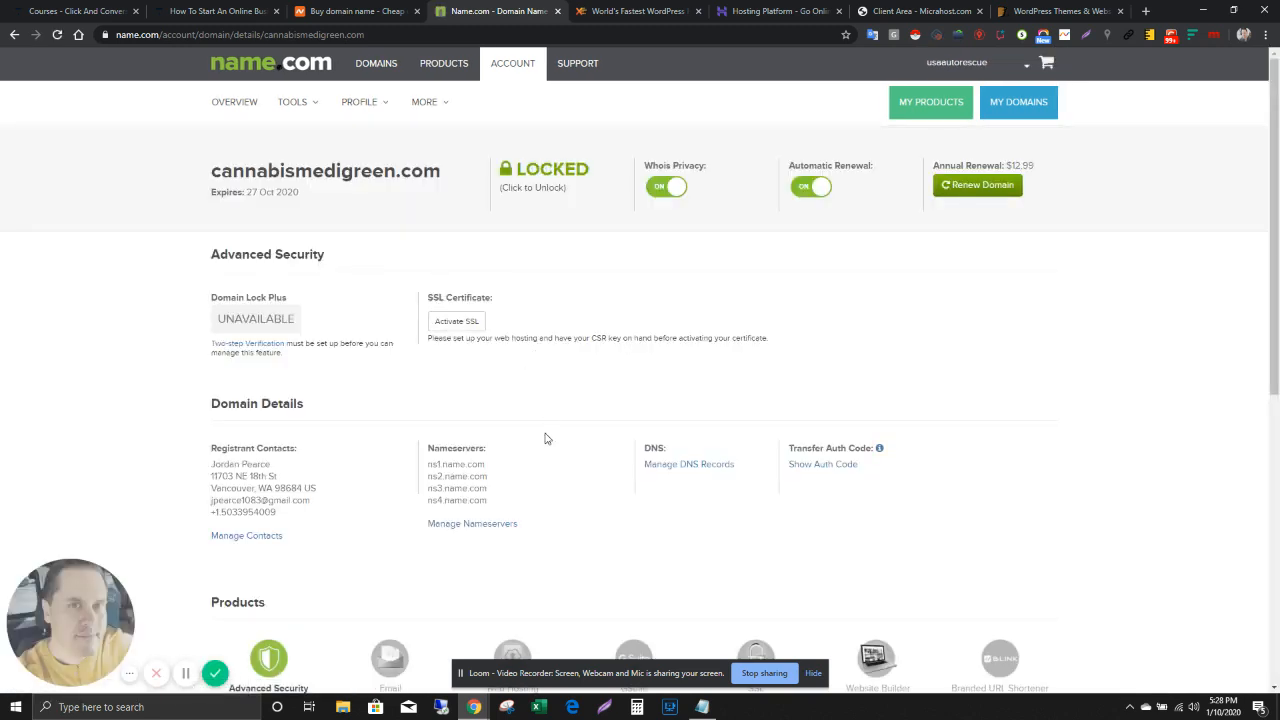
Open nameserver management for cannabismedigreen.com and delete all four name.com nameservers.
left_click(492, 524)
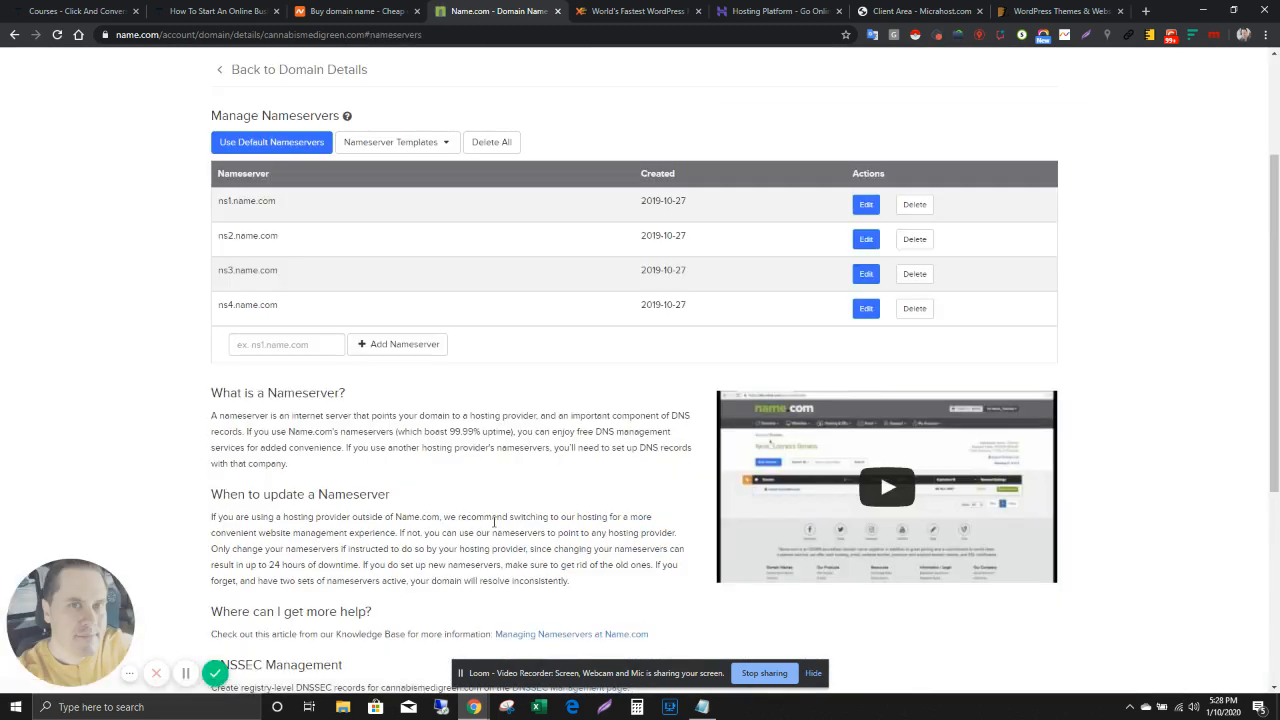
left_click(918, 204)
left_click(918, 204)
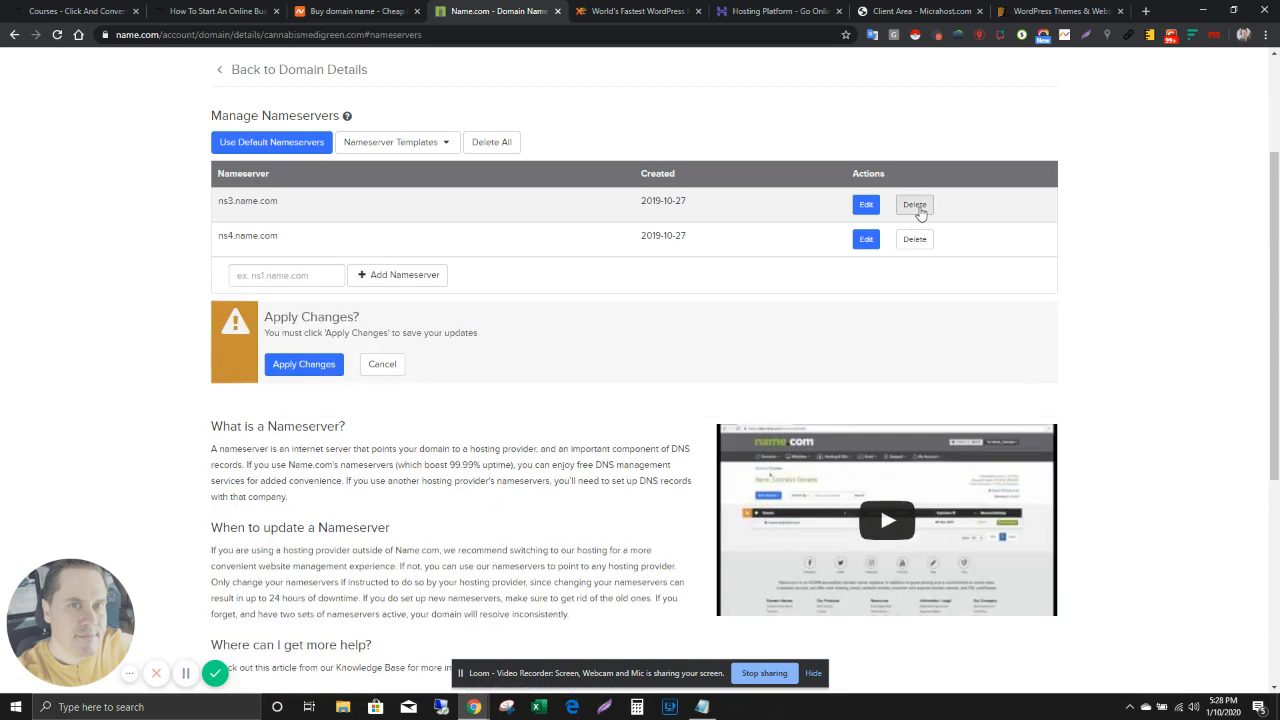
left_click(918, 204)
left_click(918, 204)
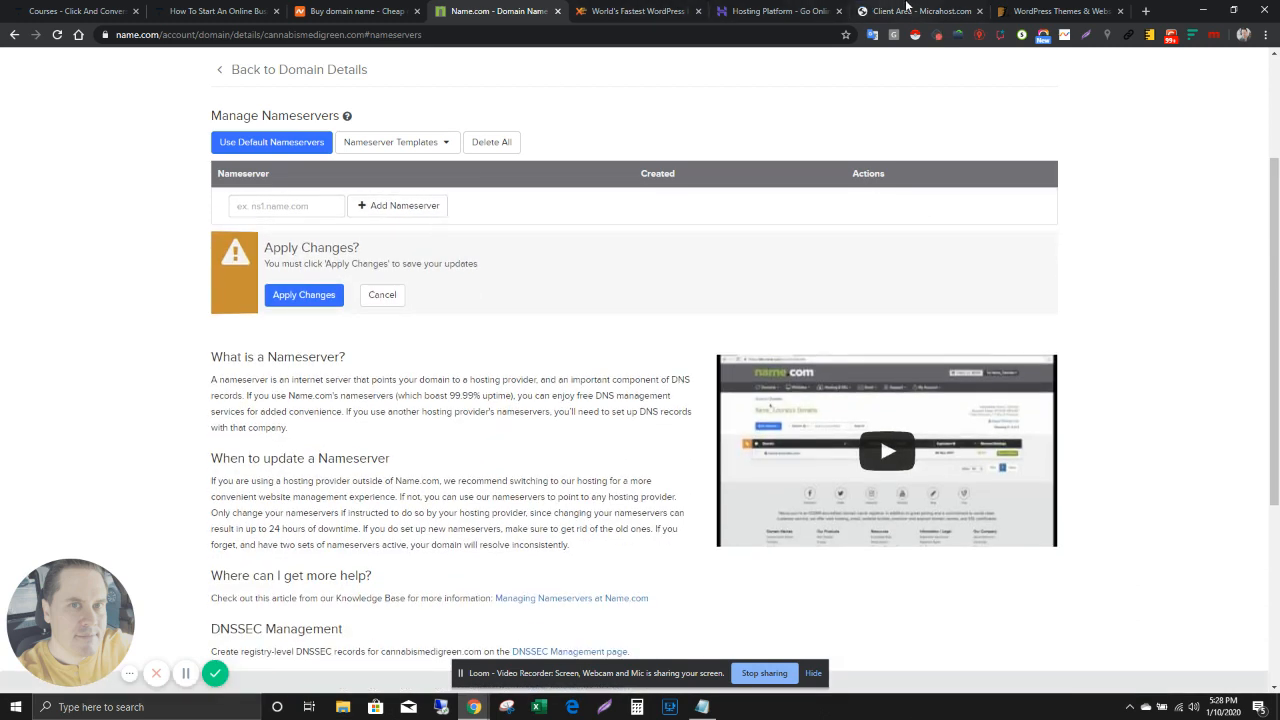
Copy the first nameserver, ns1.outbackhost.com, from the Micrahost hosting details and add it to the domain's nameservers on name.com.
left_click(915, 11)
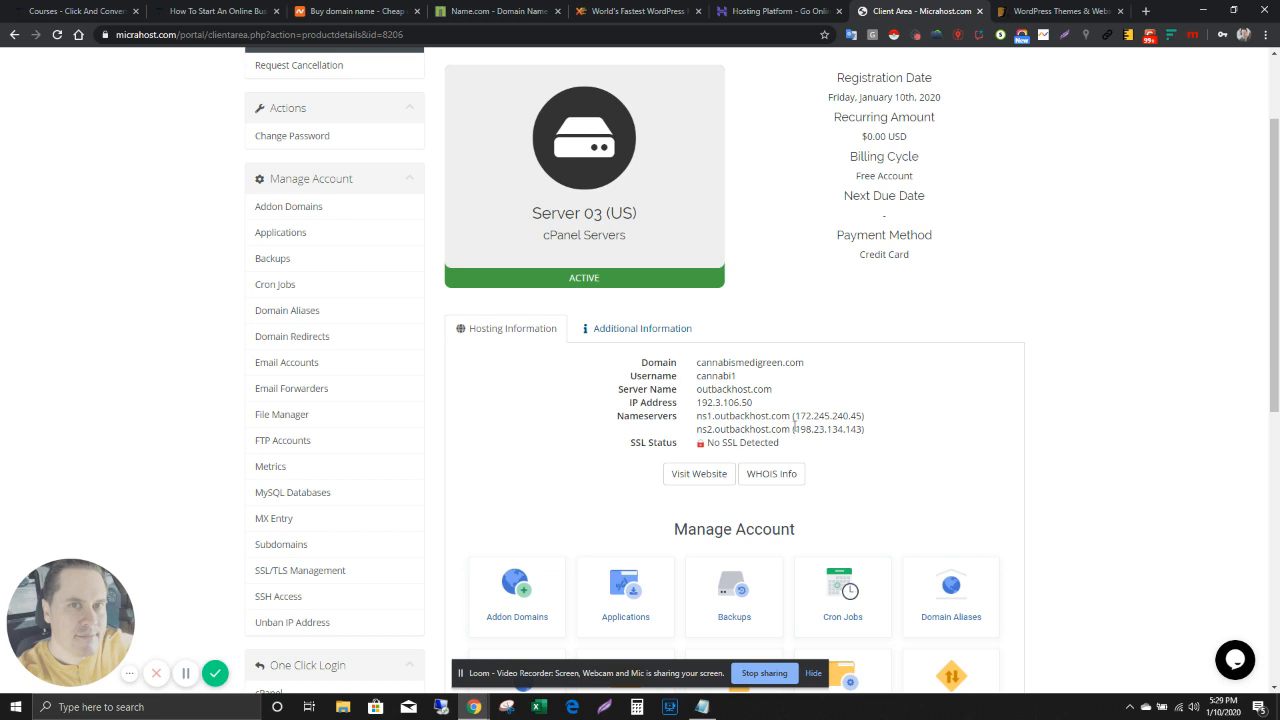
left_click_drag(790, 416, 709, 417)
key("ctrl+c")
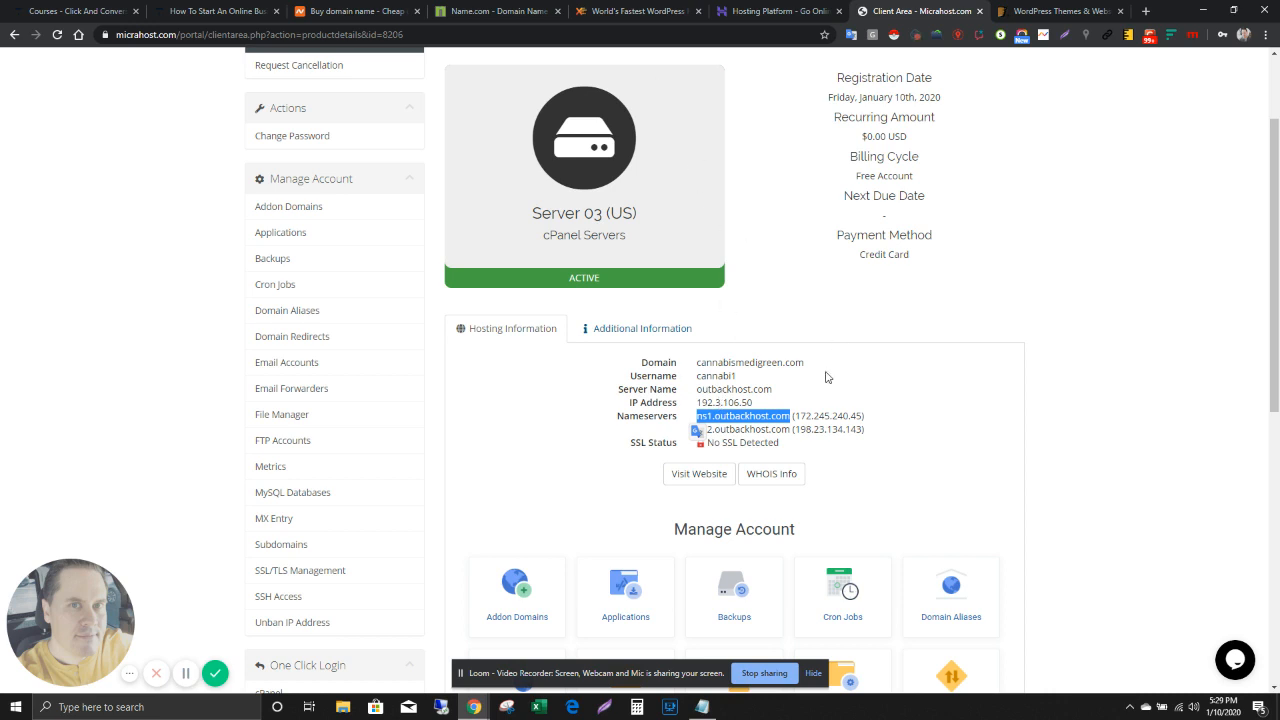
left_click(473, 6)
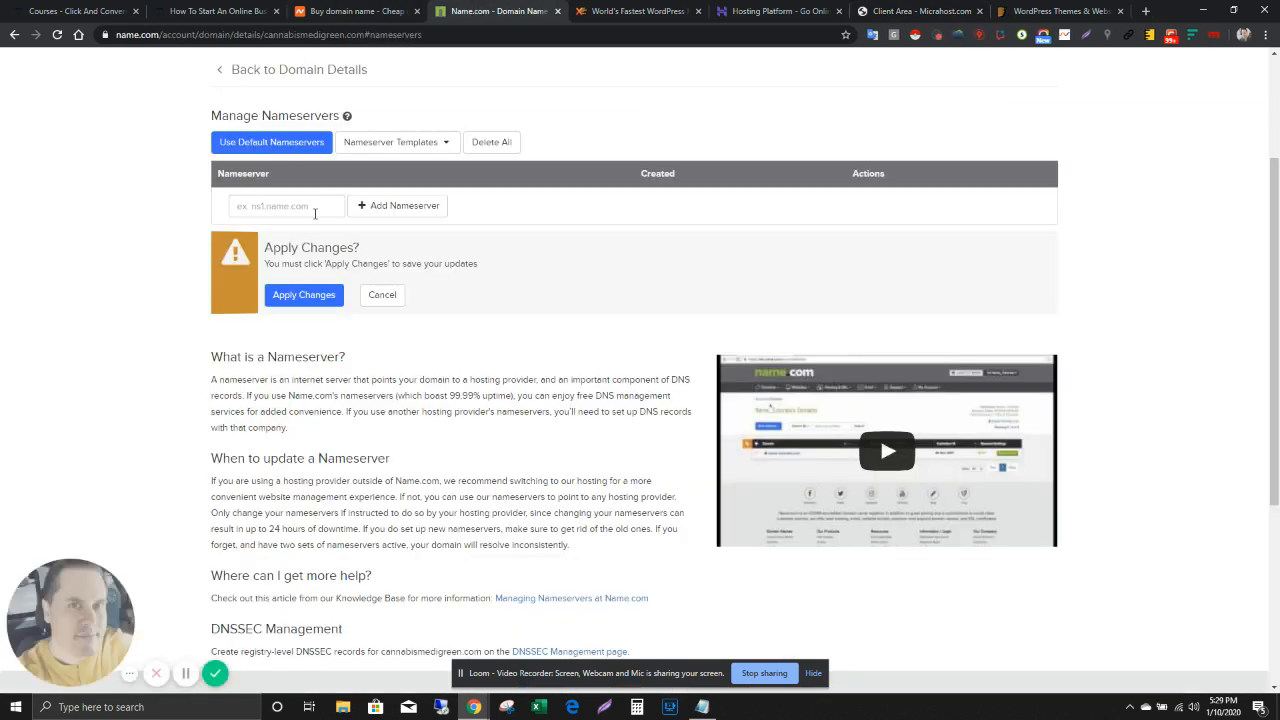
left_click(316, 206)
key("ctrl+v")
left_click(380, 207)
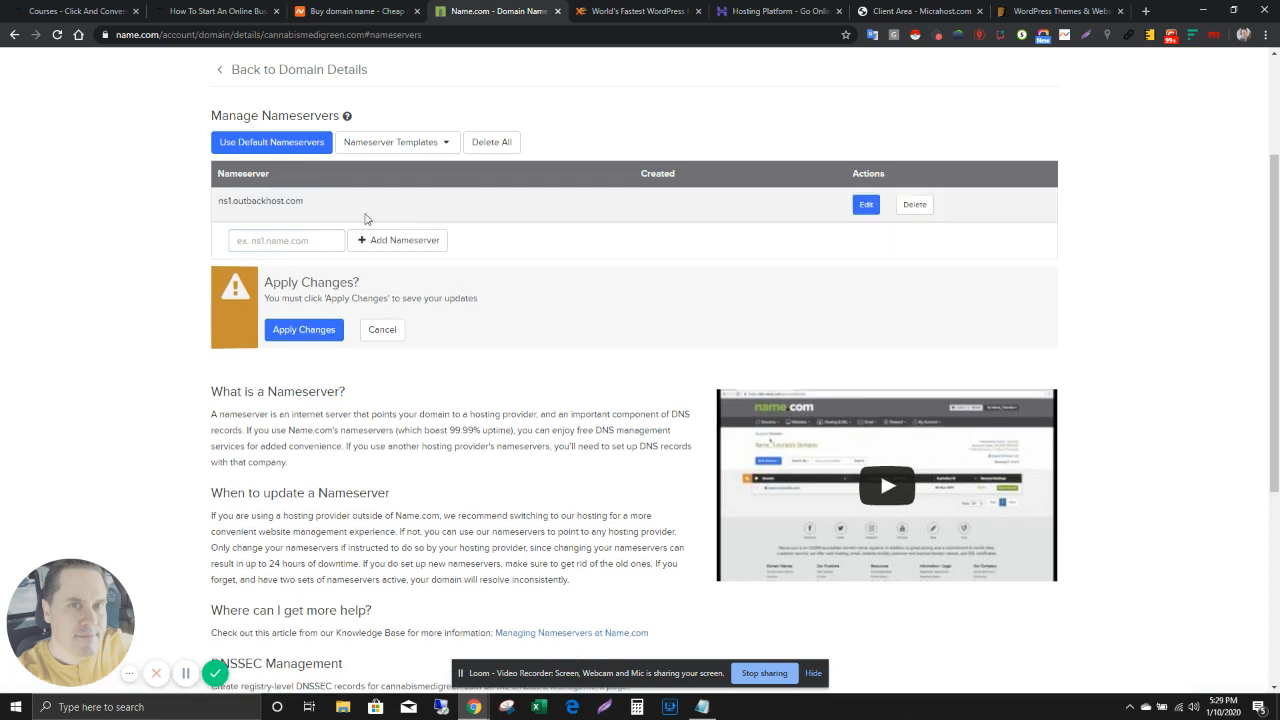
Add ns2.outbackhost.com as the domain's second nameserver and apply the nameserver changes.
left_click(271, 240)
key("ctrl+v")
left_click(251, 243)
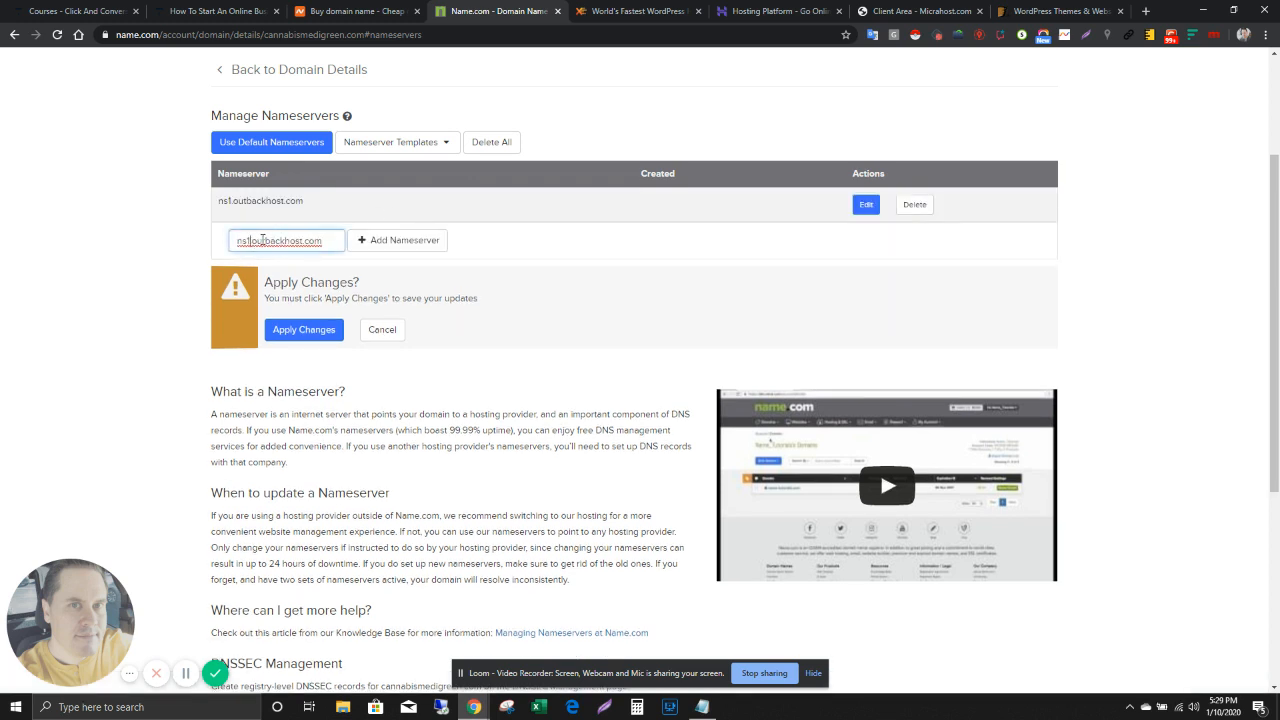
key("BackSpace")
type("2.")
left_click(427, 243)
left_click(325, 366)
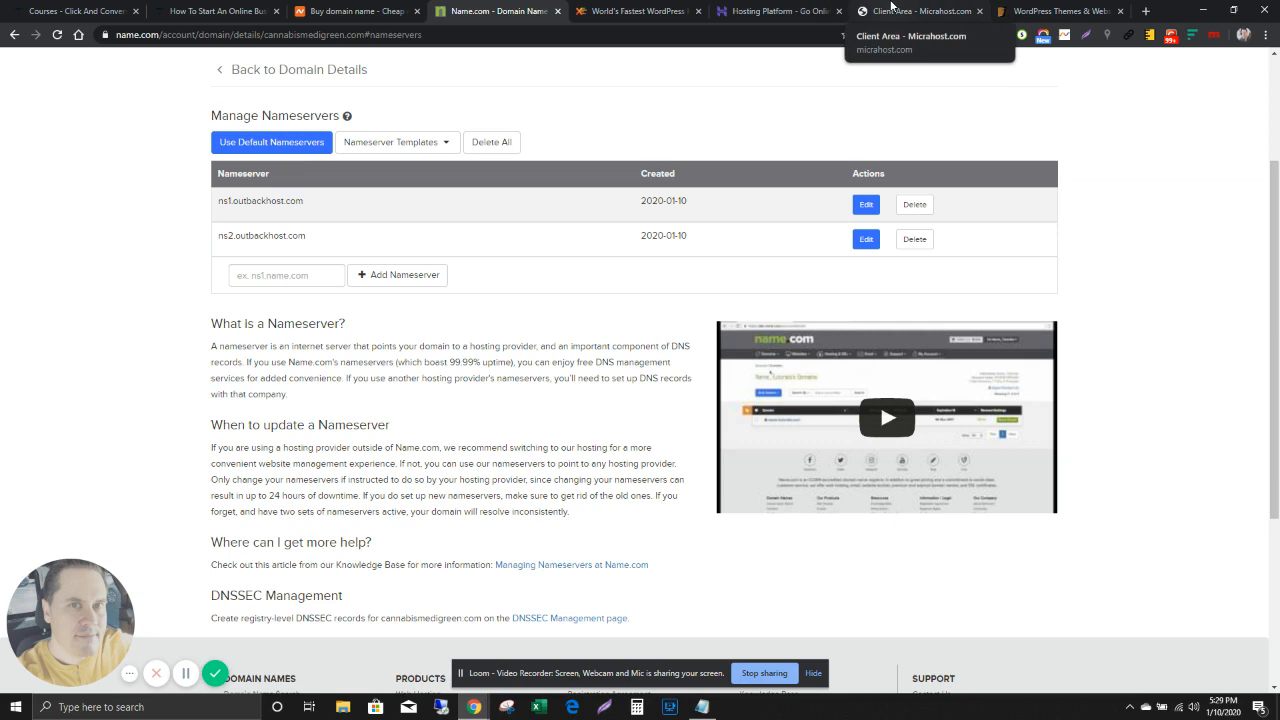
Review the hosting details and account tools for cannabismedigreen.com on Micrahost and log in to its cPanel.
left_click(891, 10)
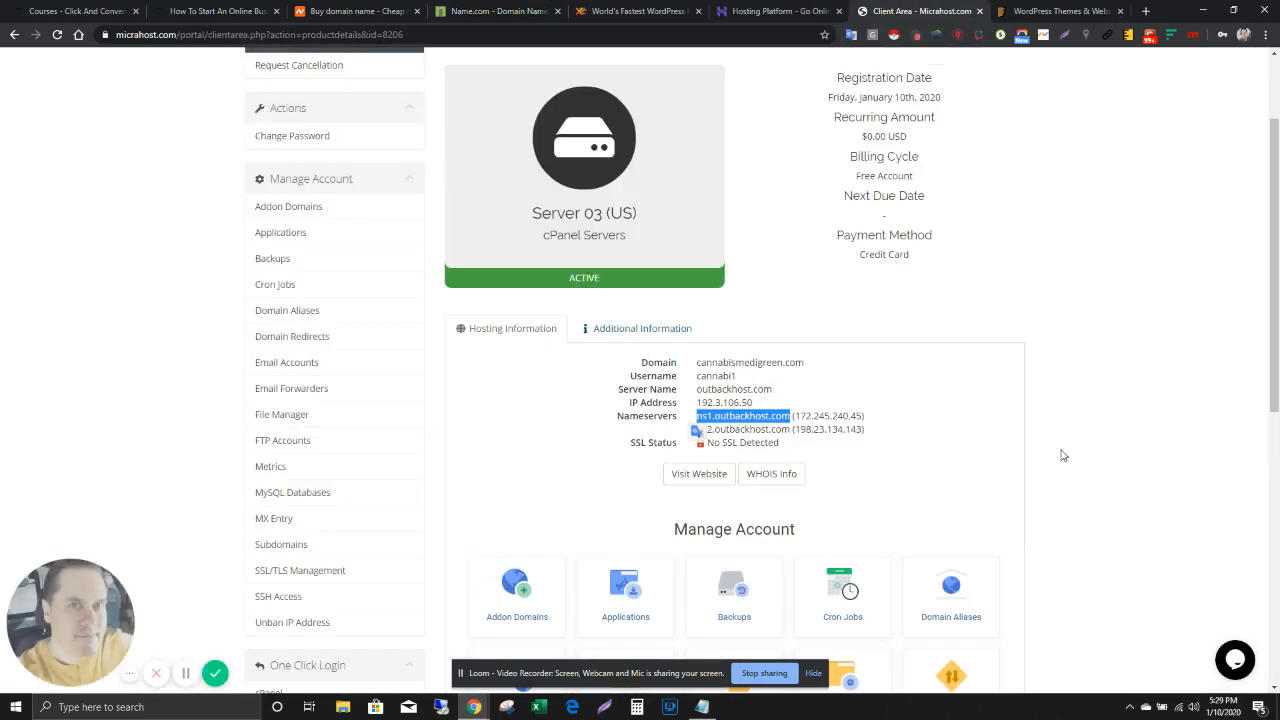
left_click(1140, 405)
scroll(1135, 412, "down", 3)
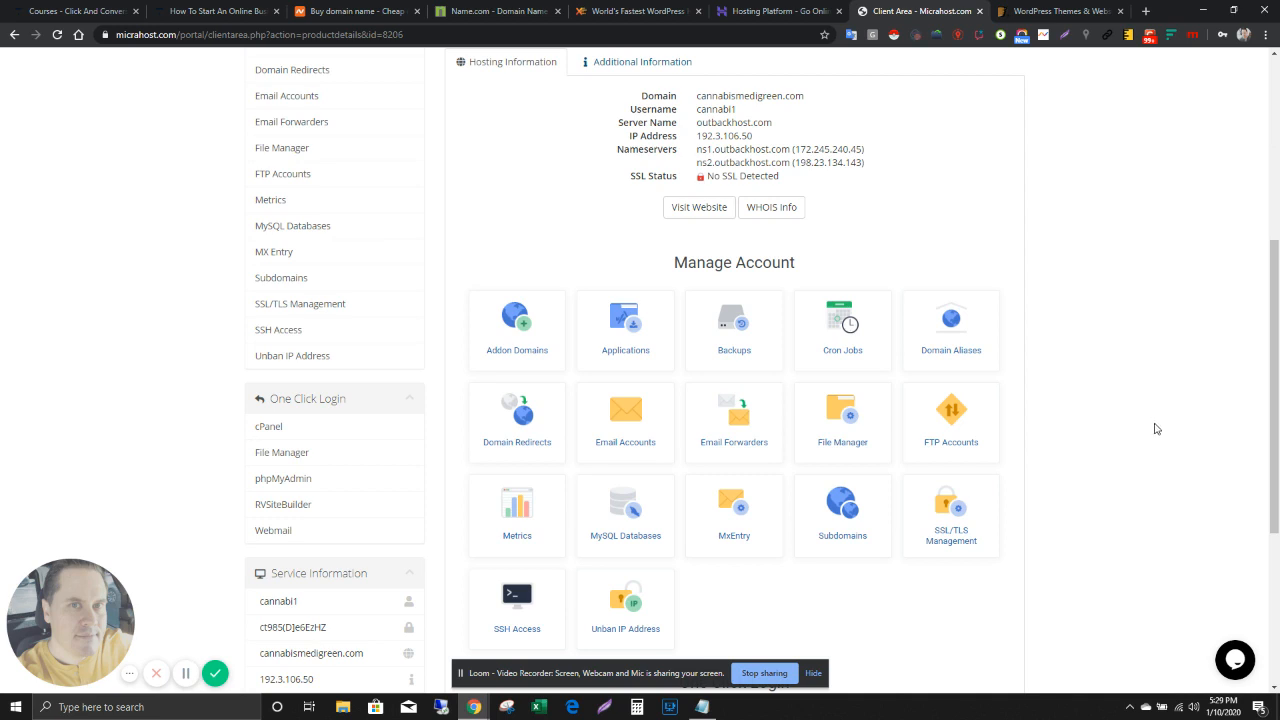
scroll(1155, 428, "up", 4)
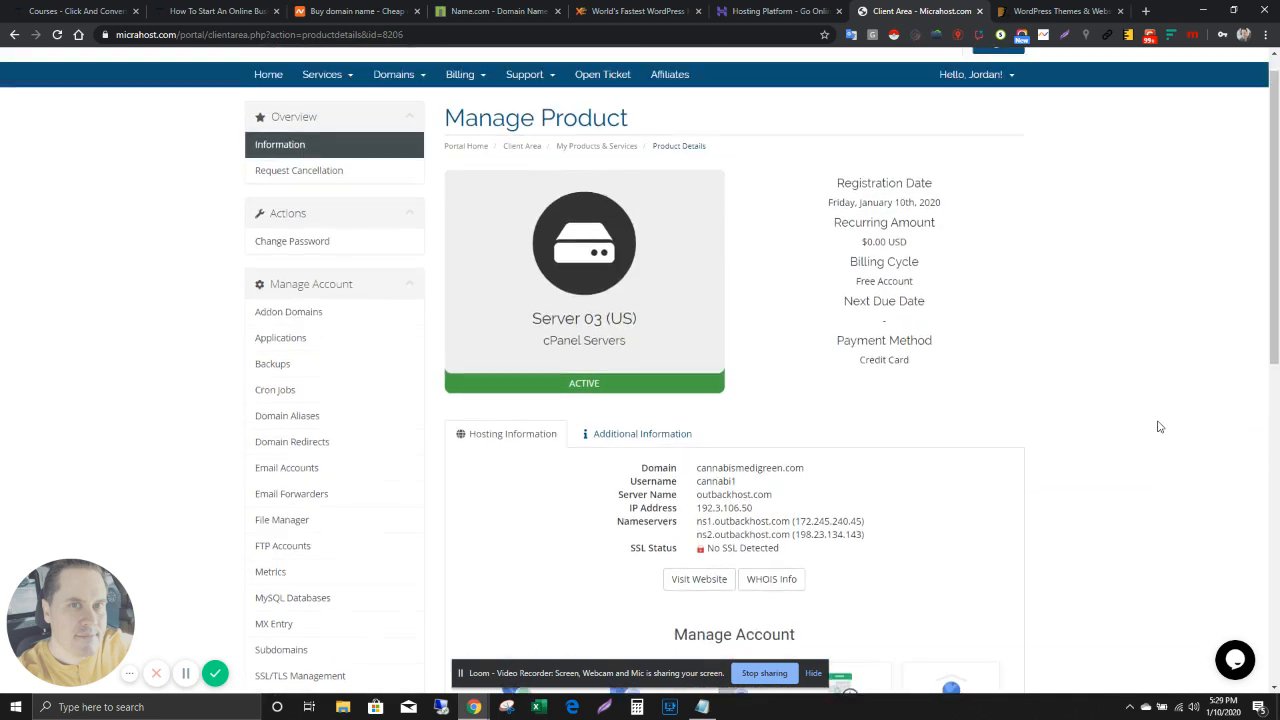
scroll(772, 362, "down", 2)
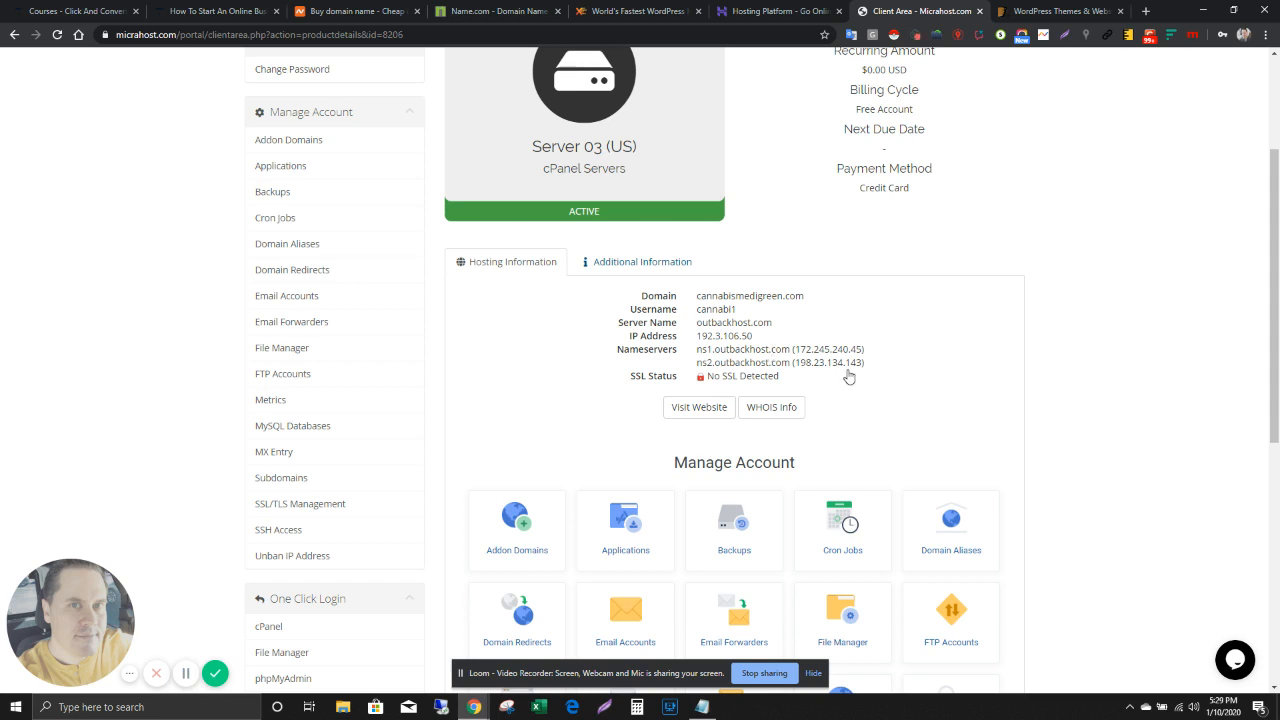
scroll(888, 366, "down", 2)
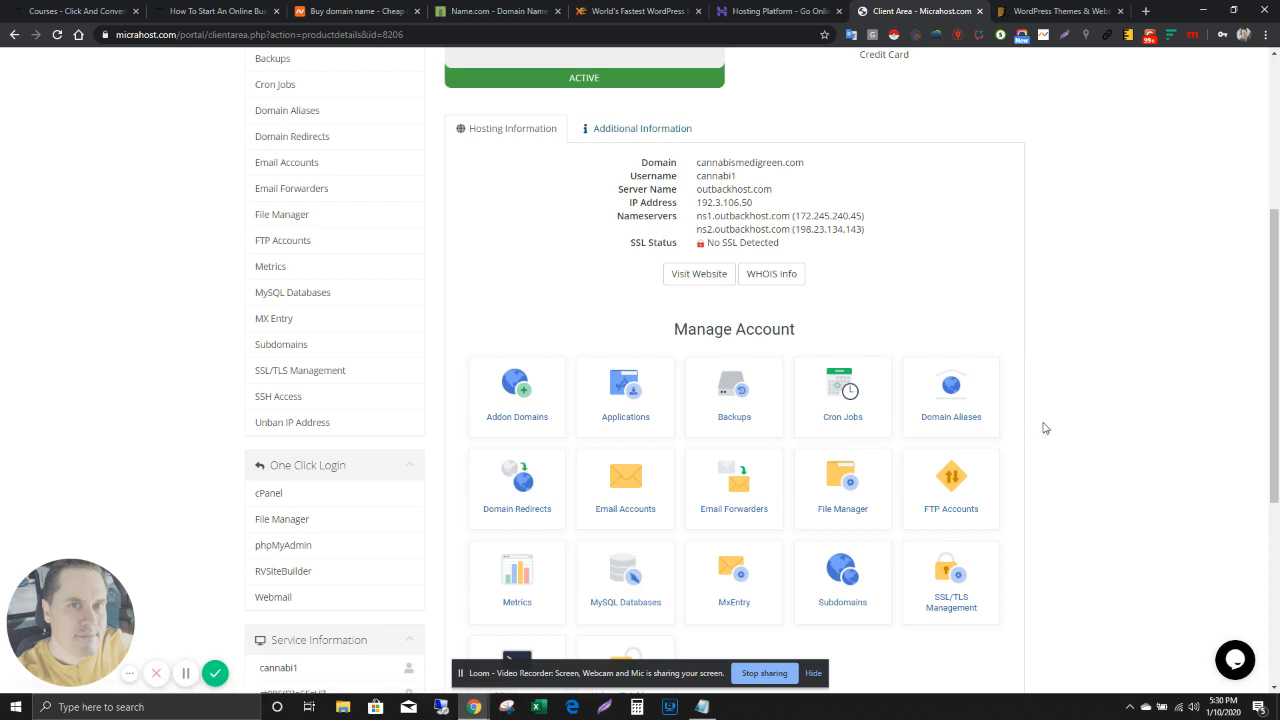
scroll(930, 373, "down", 1)
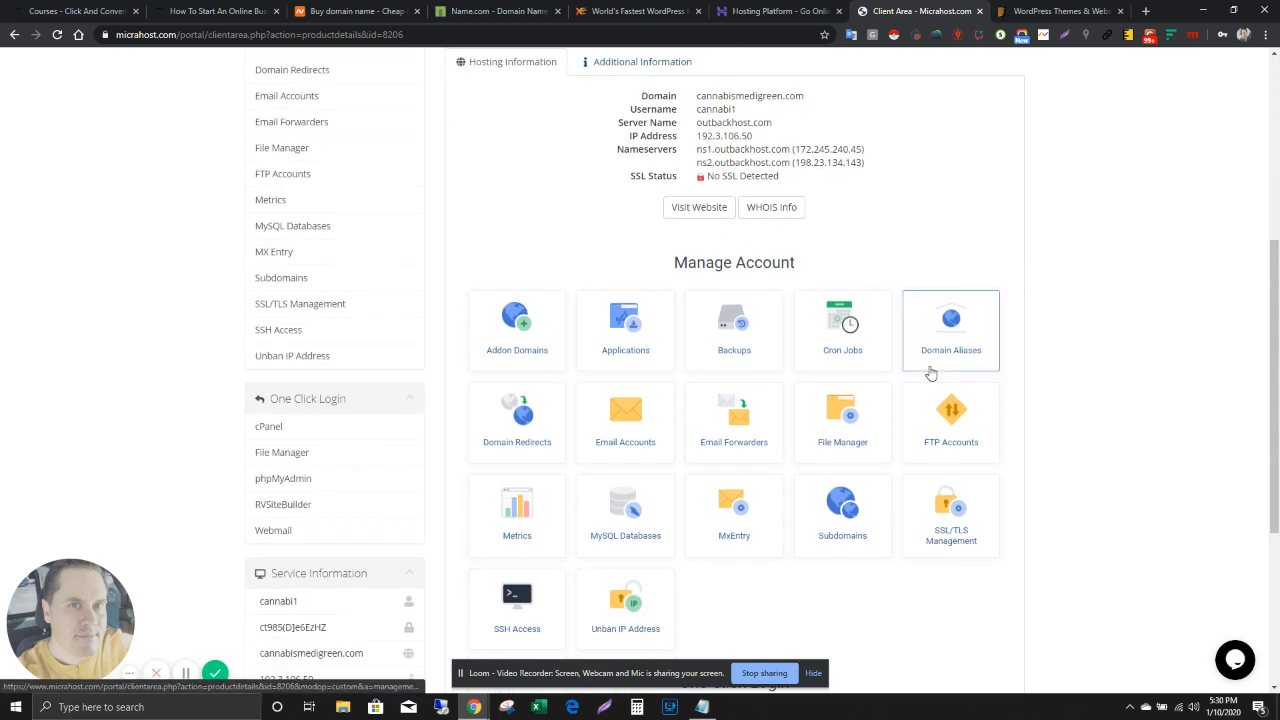
scroll(930, 373, "down", 3)
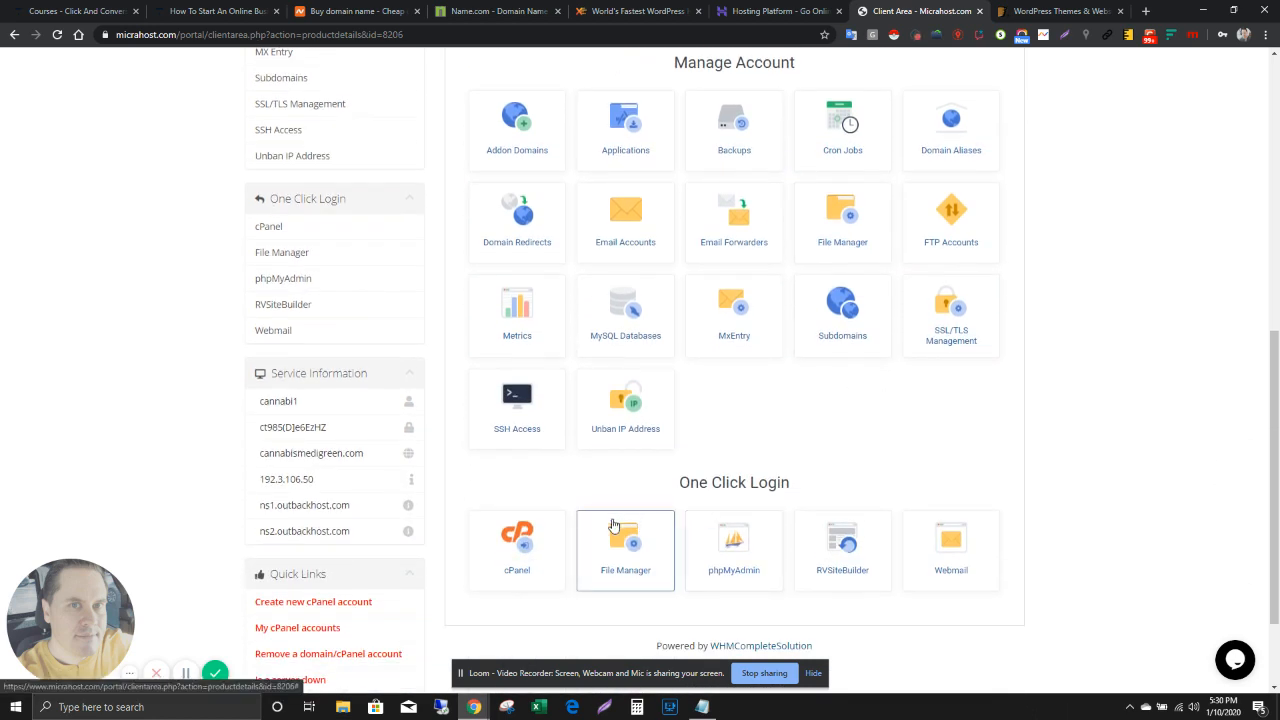
left_click(517, 576)
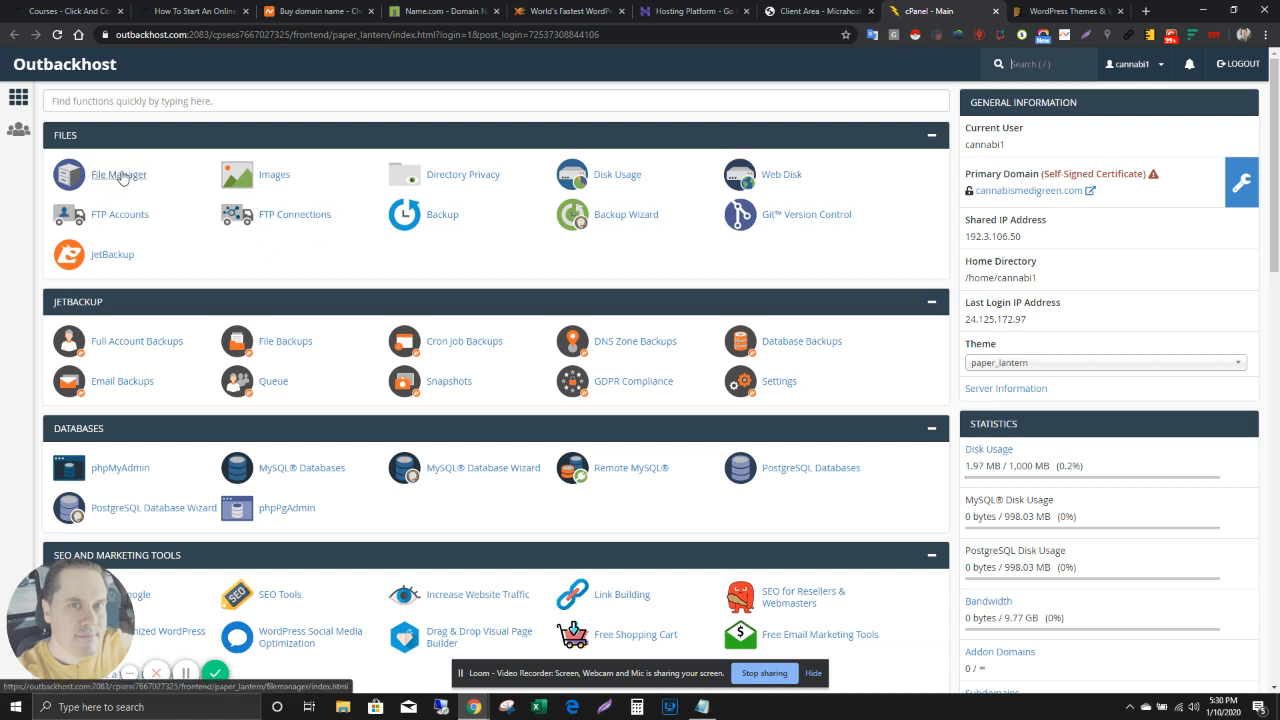
Look through the cPanel tool sections from files and databases down to email, metrics, security and software.
scroll(614, 424, "down", 2)
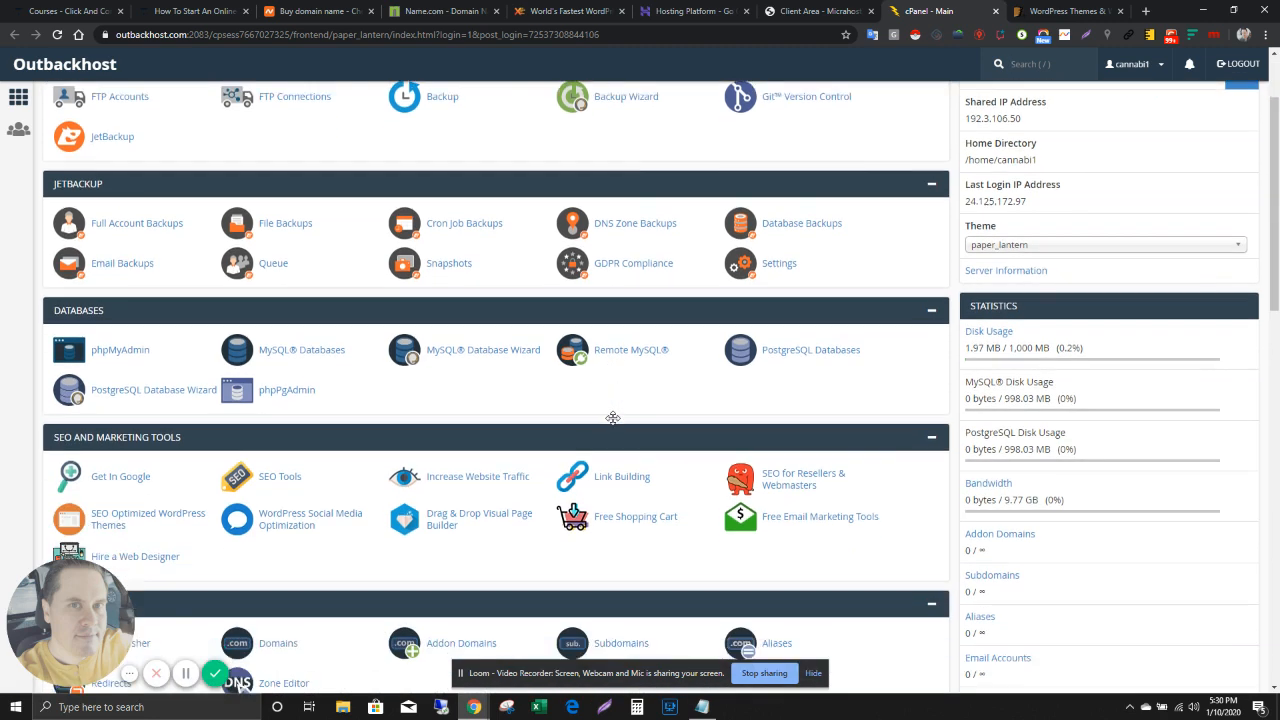
scroll(614, 424, "down", 2)
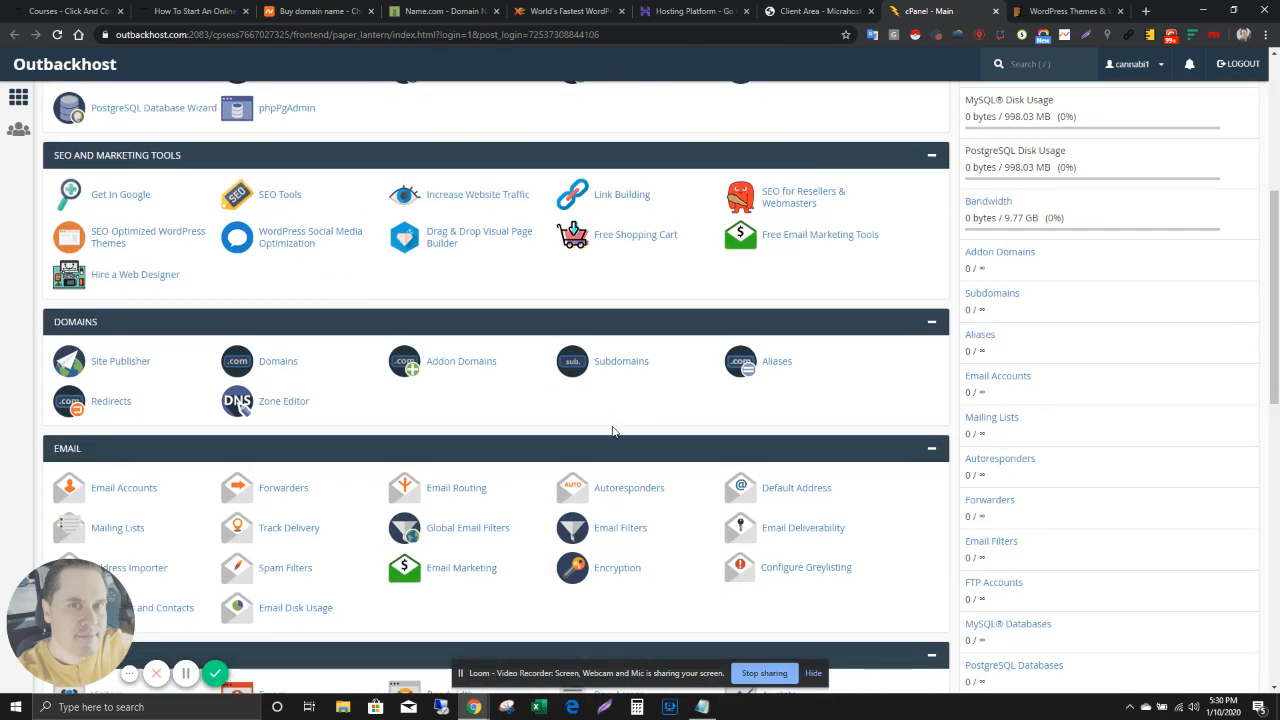
scroll(642, 419, "down", 3)
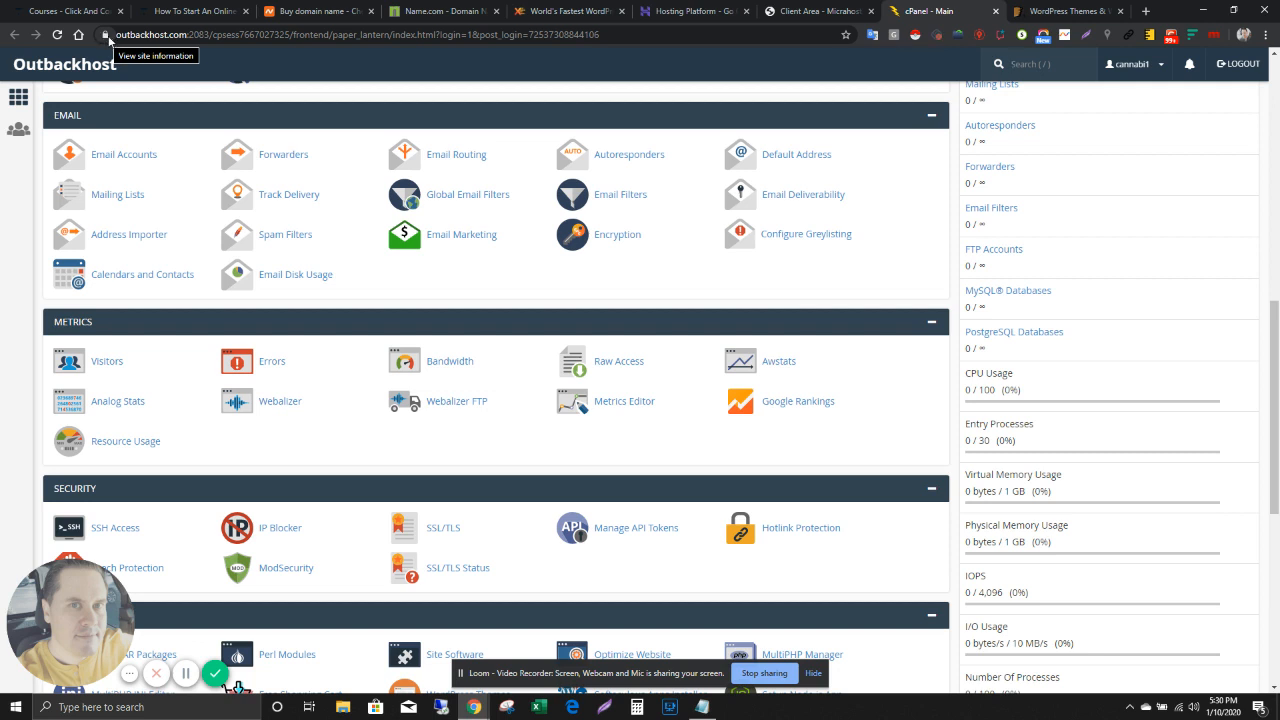
key("slash")
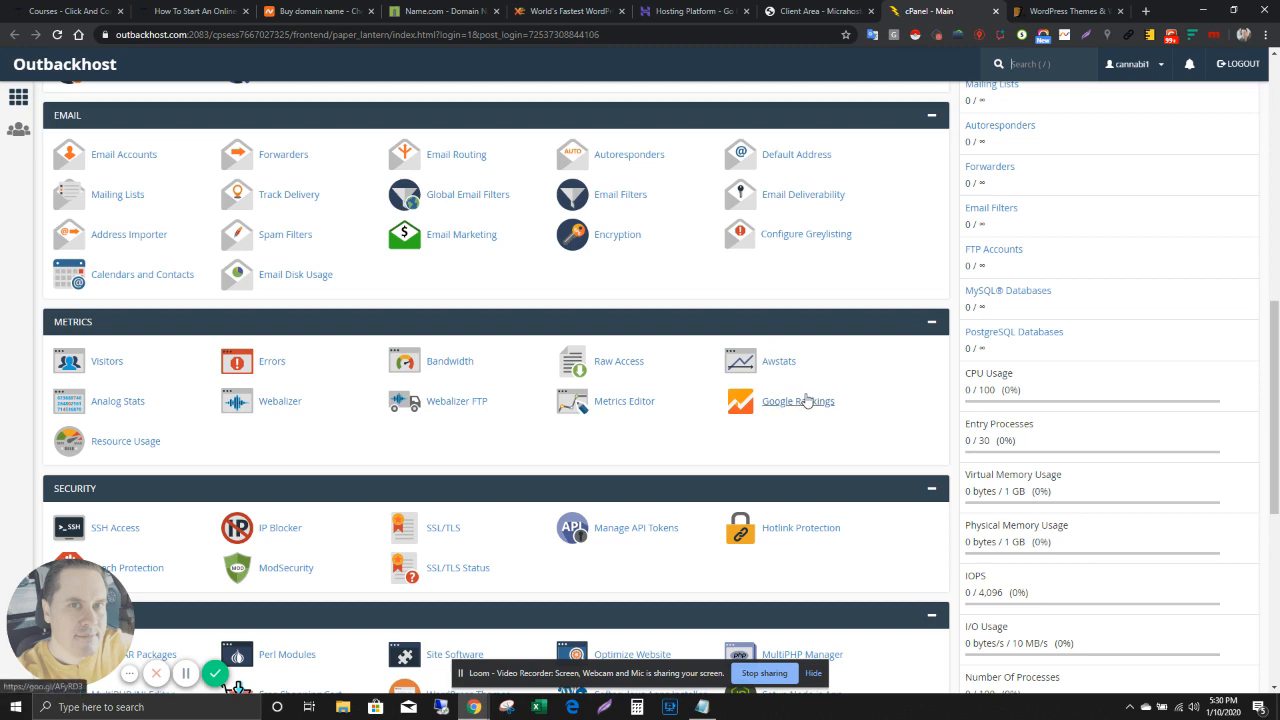
scroll(770, 404, "down", 1)
scroll(608, 457, "down", 2)
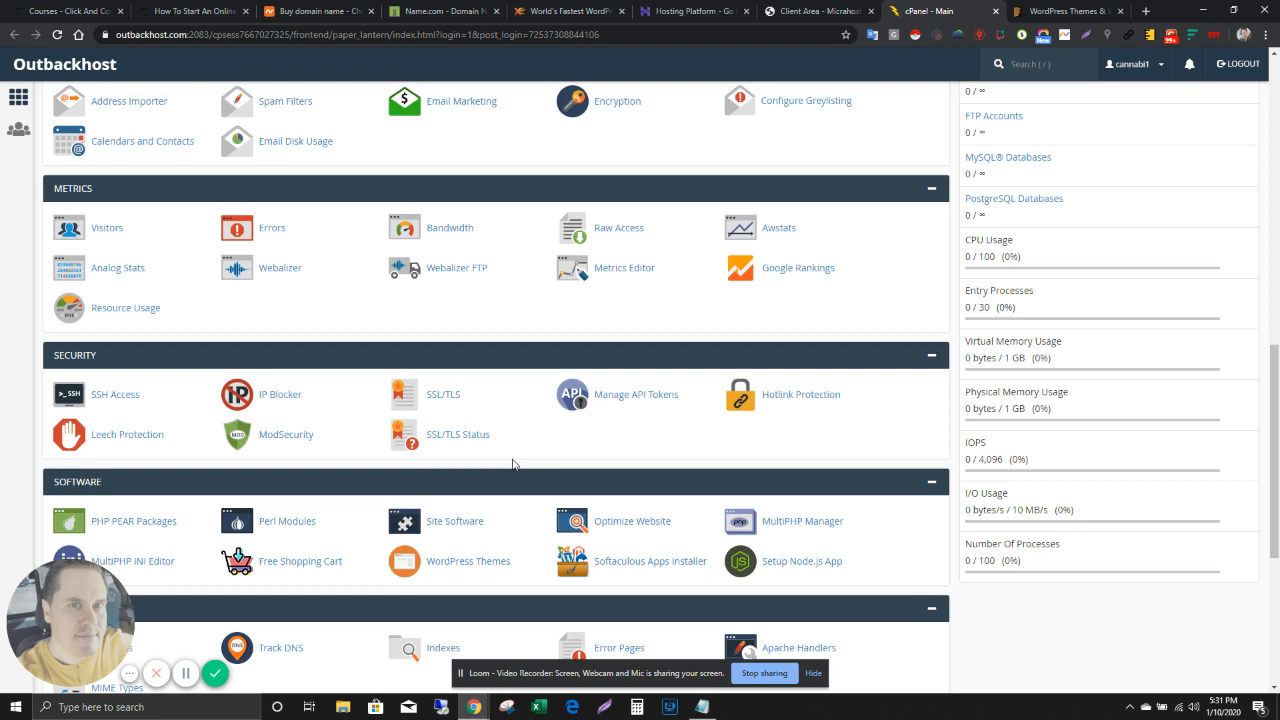
View the WPX Hosting, Hostinger and Micrahost pages again and return to cPanel.
left_click(548, 10)
left_click(663, 8)
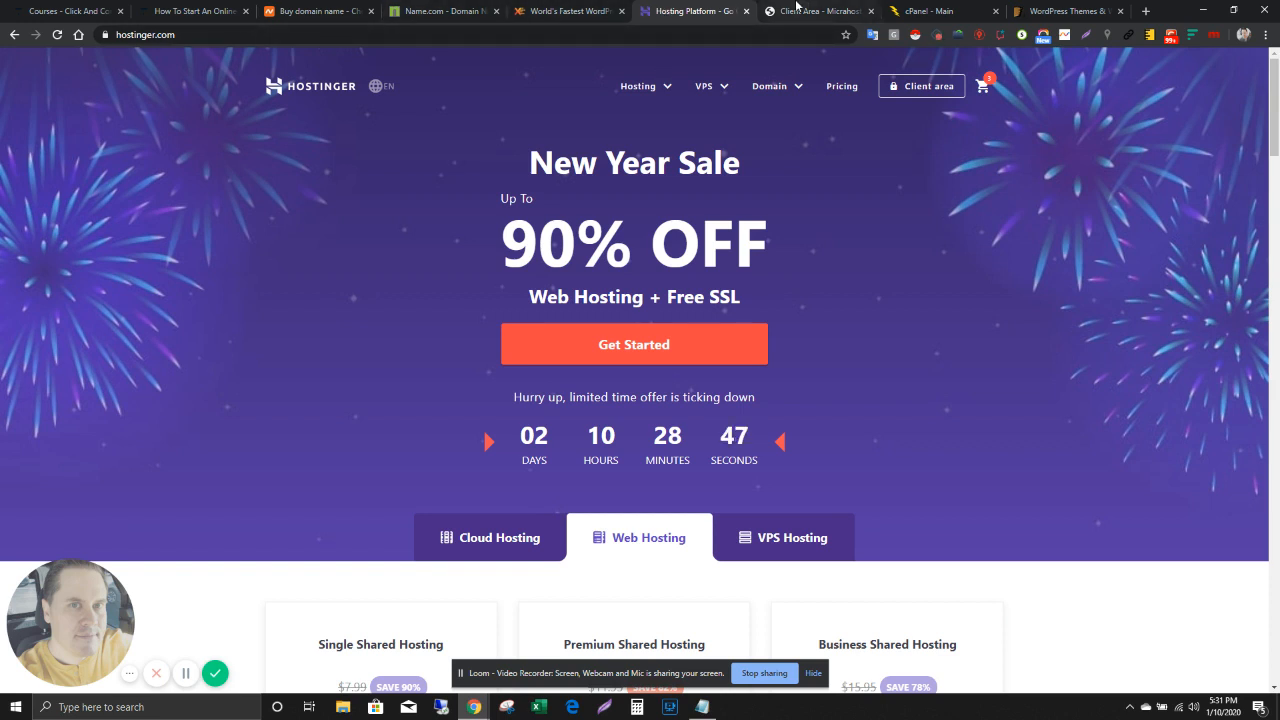
left_click(799, 9)
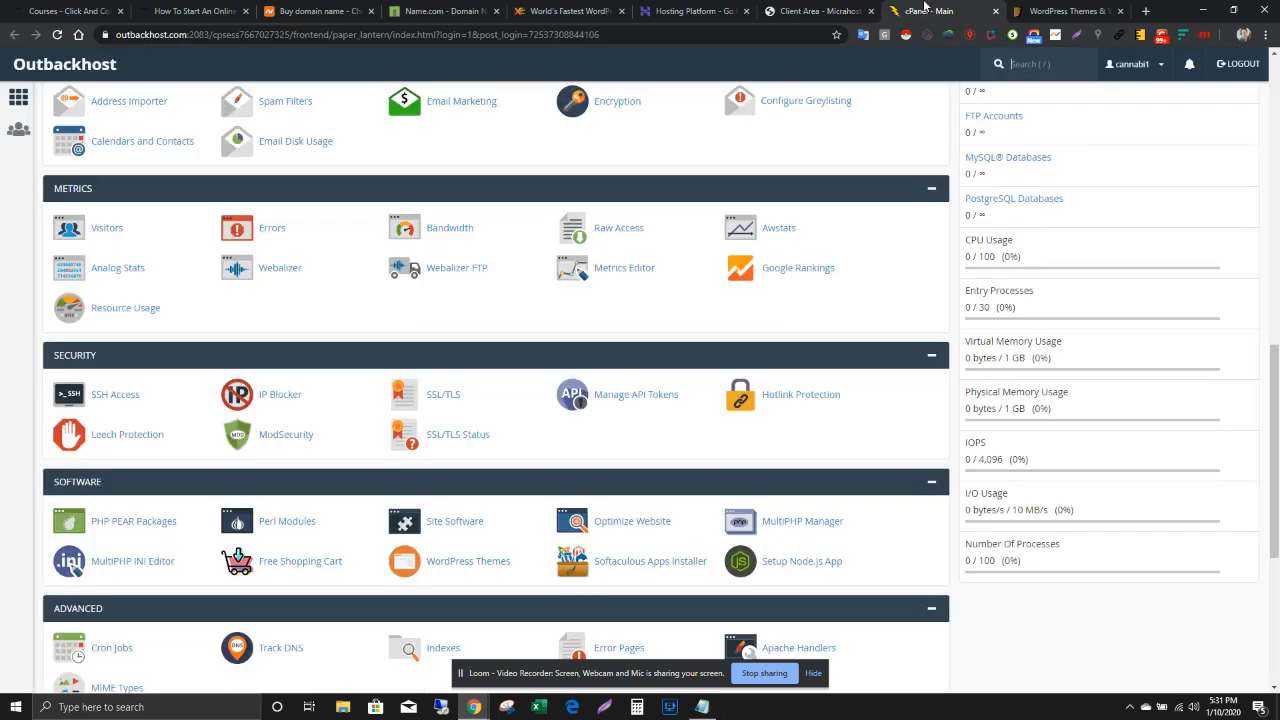
left_click(925, 10)
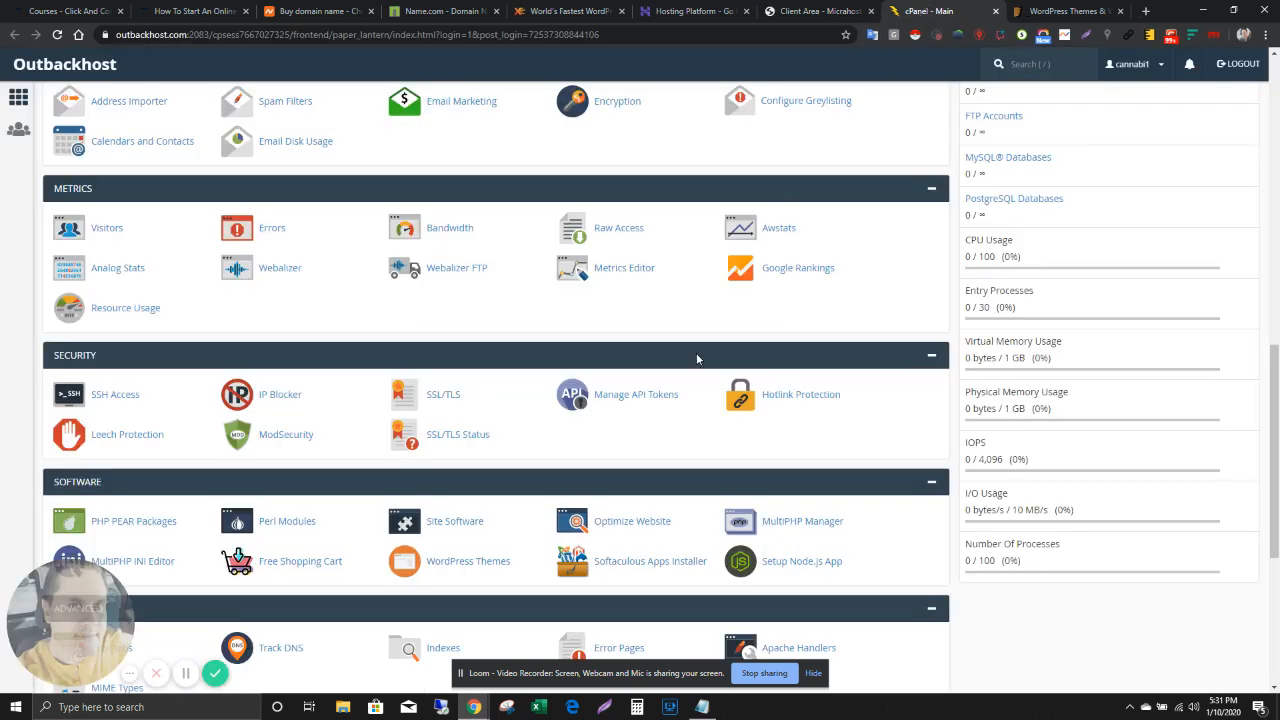
Generate a new 2,048-bit private key in cPanel's SSL/TLS manager, look through it and return to the manager.
scroll(697, 359, "down", 1)
left_click(443, 328)
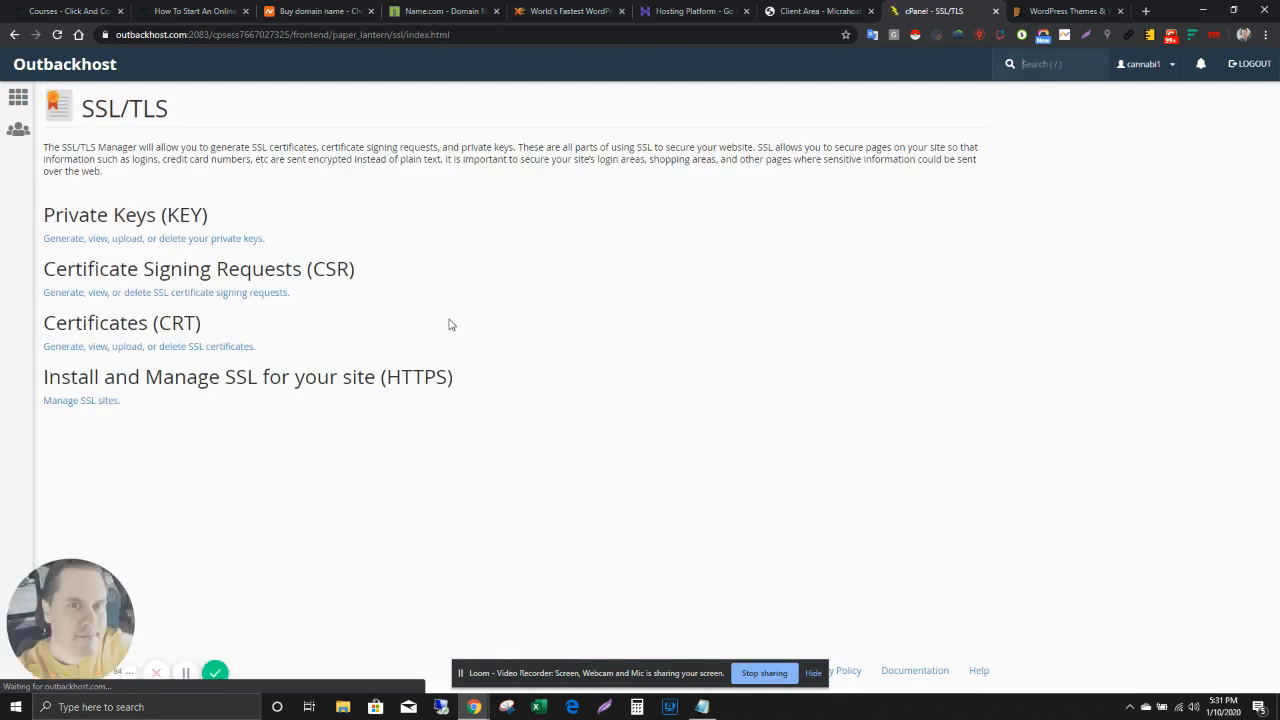
left_click(121, 240)
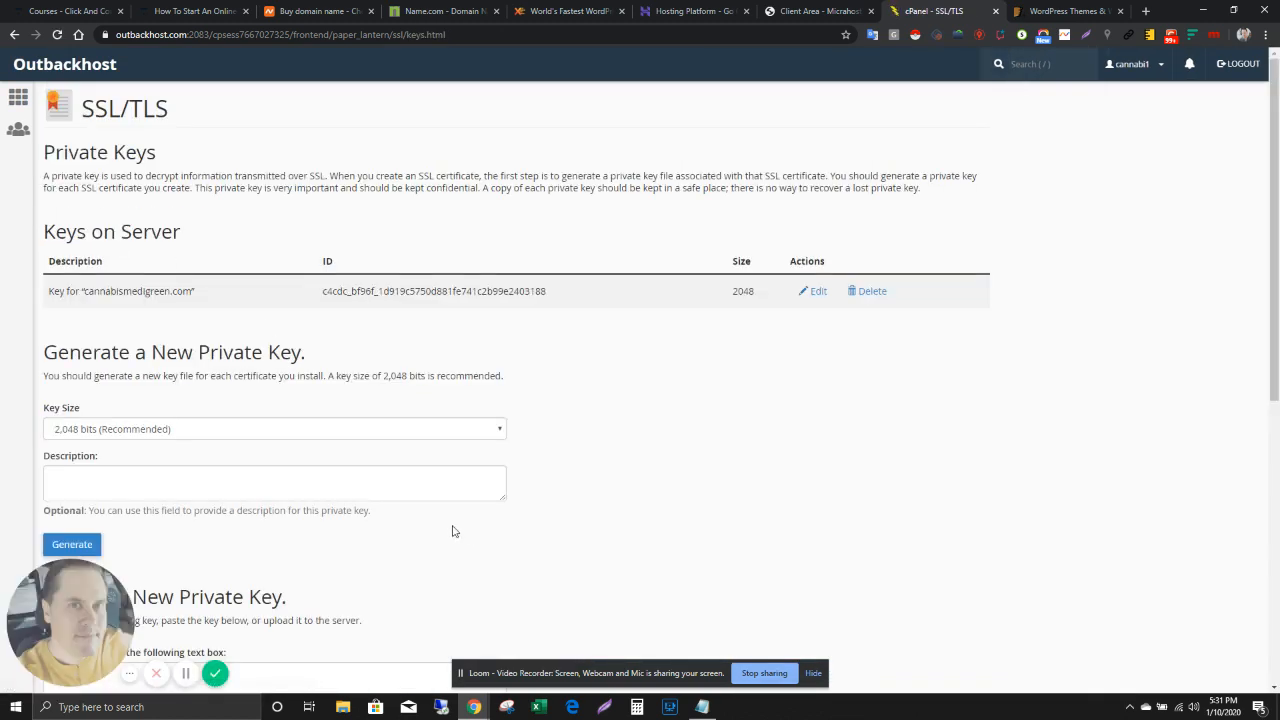
scroll(460, 527, "down", 2)
left_click(71, 345)
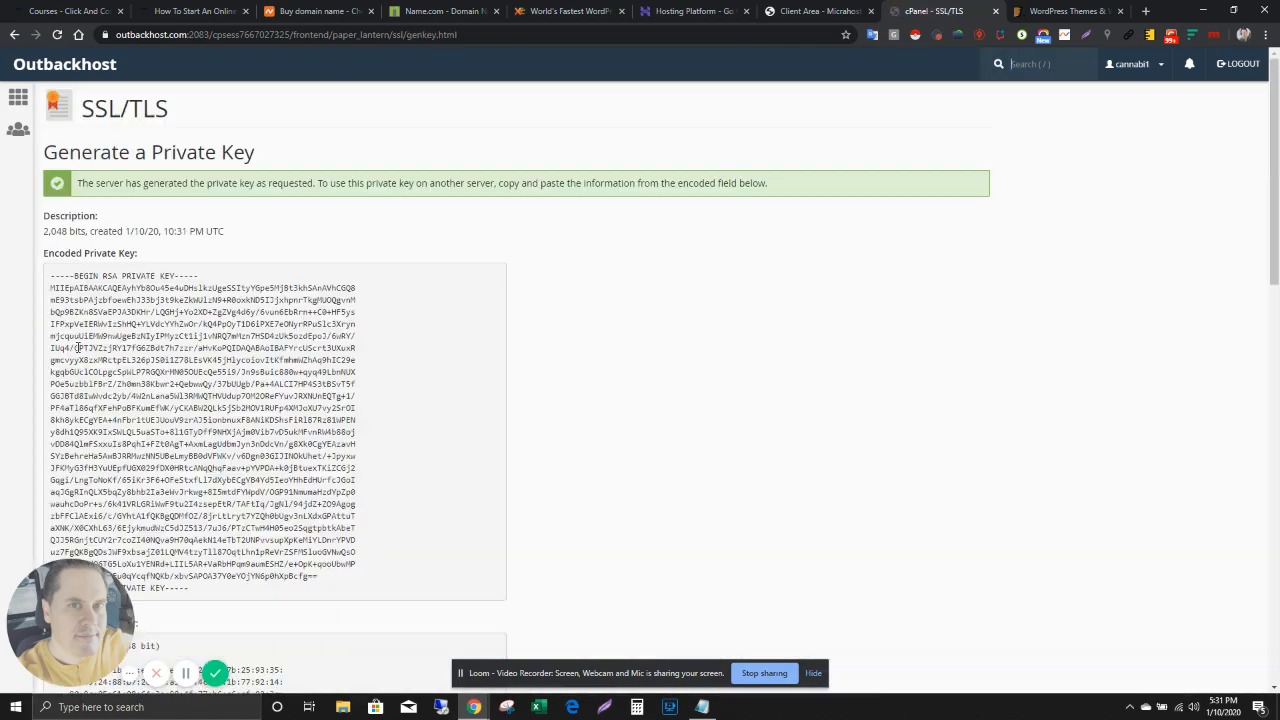
scroll(320, 393, "down", 1)
scroll(329, 388, "down", 15)
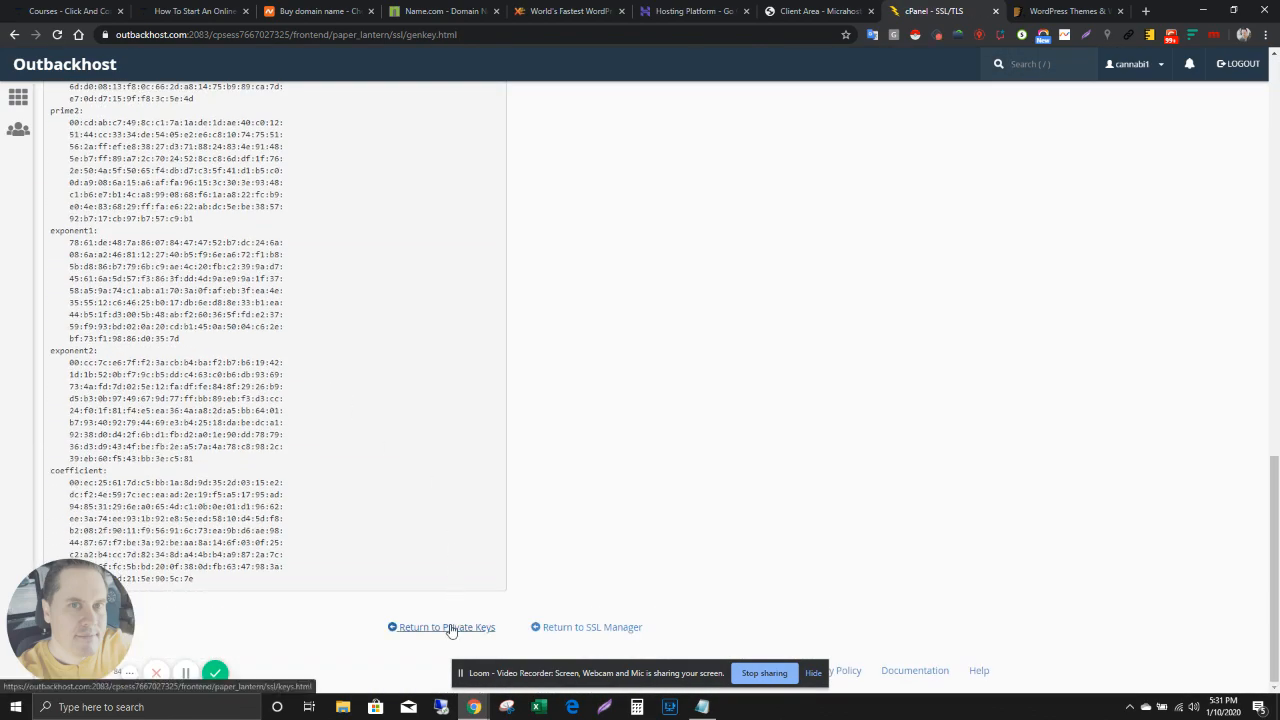
left_click(577, 630)
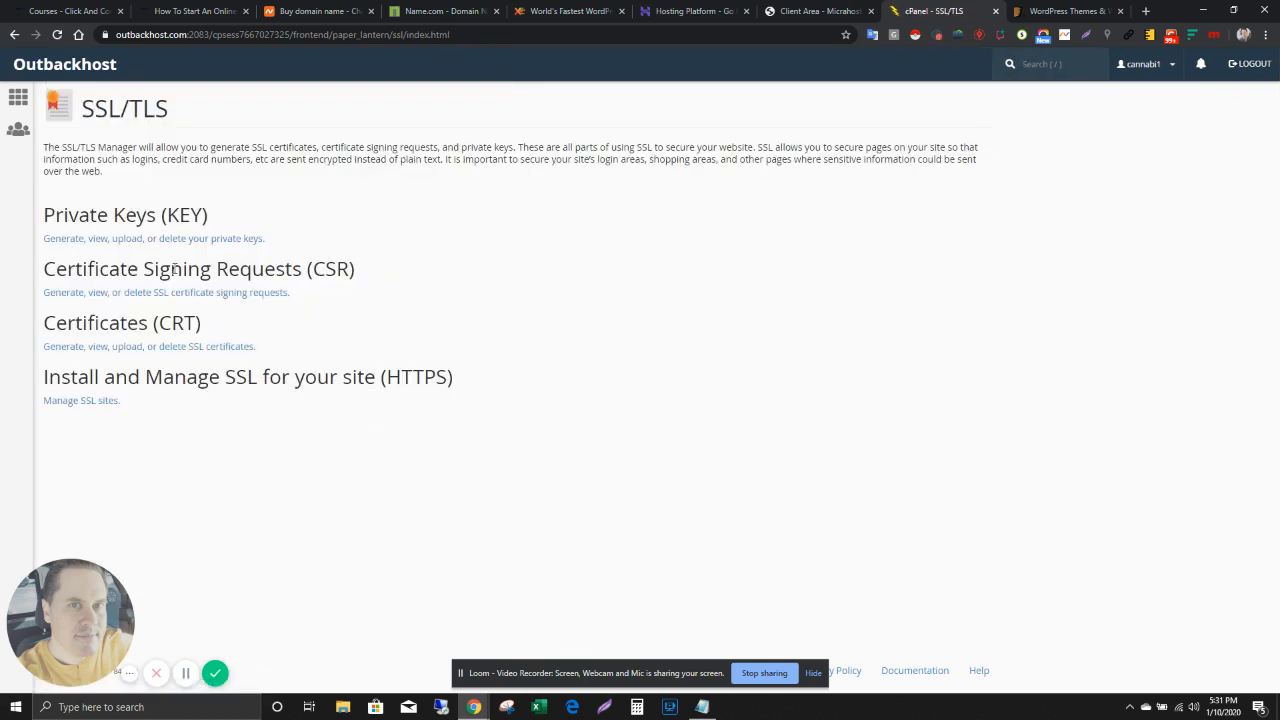
Open SSL/TLS Status from the cPanel home page, select all domains and run AutoSSL.
left_click(12, 104)
scroll(483, 380, "down", 3)
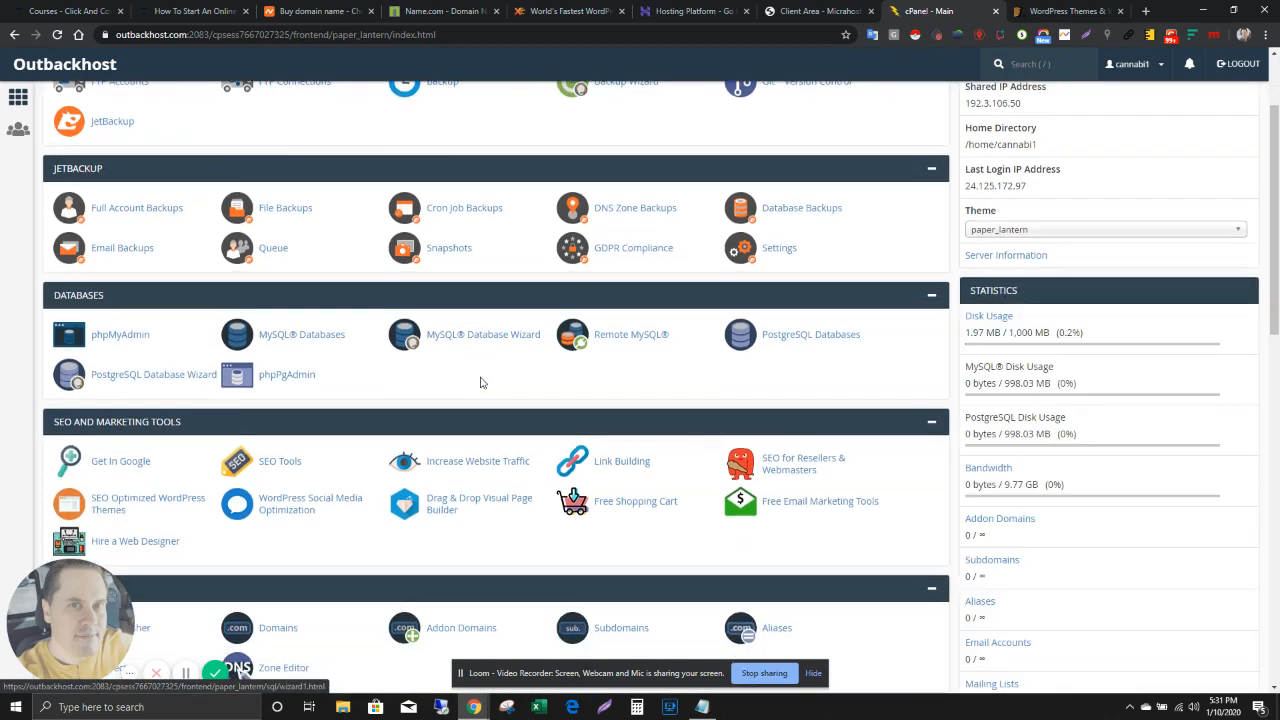
scroll(472, 395, "down", 5)
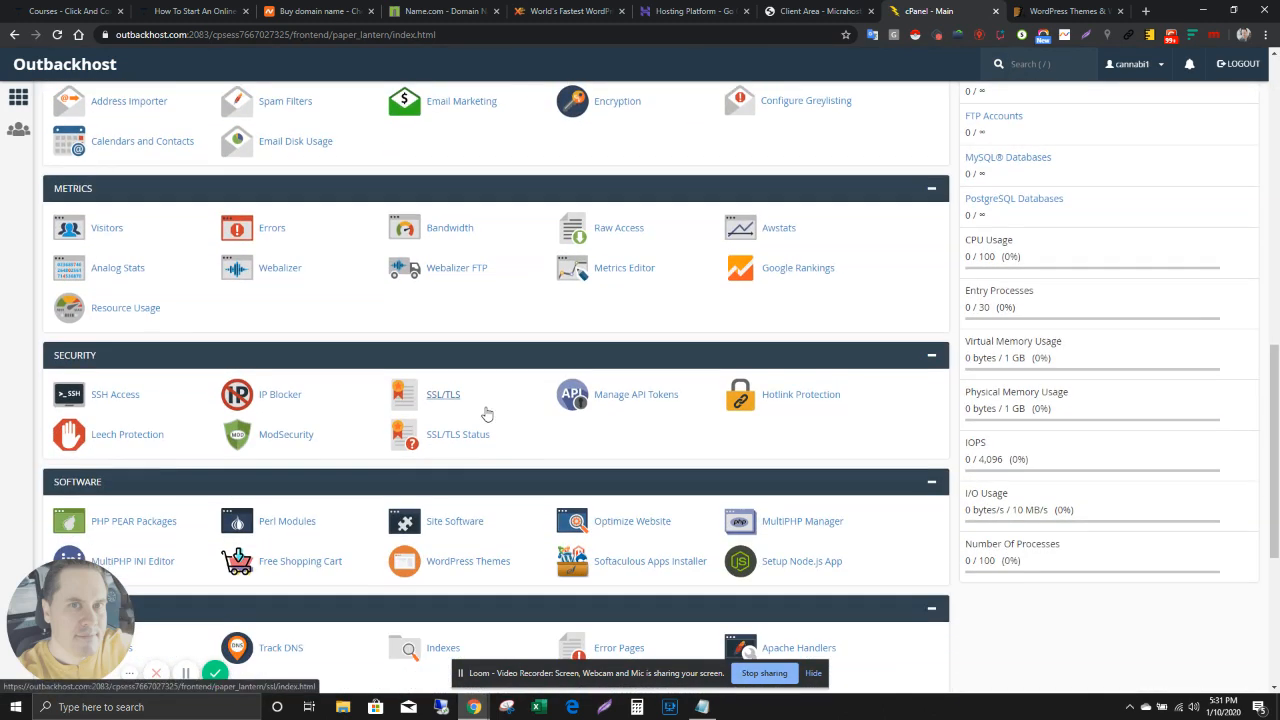
left_click(464, 434)
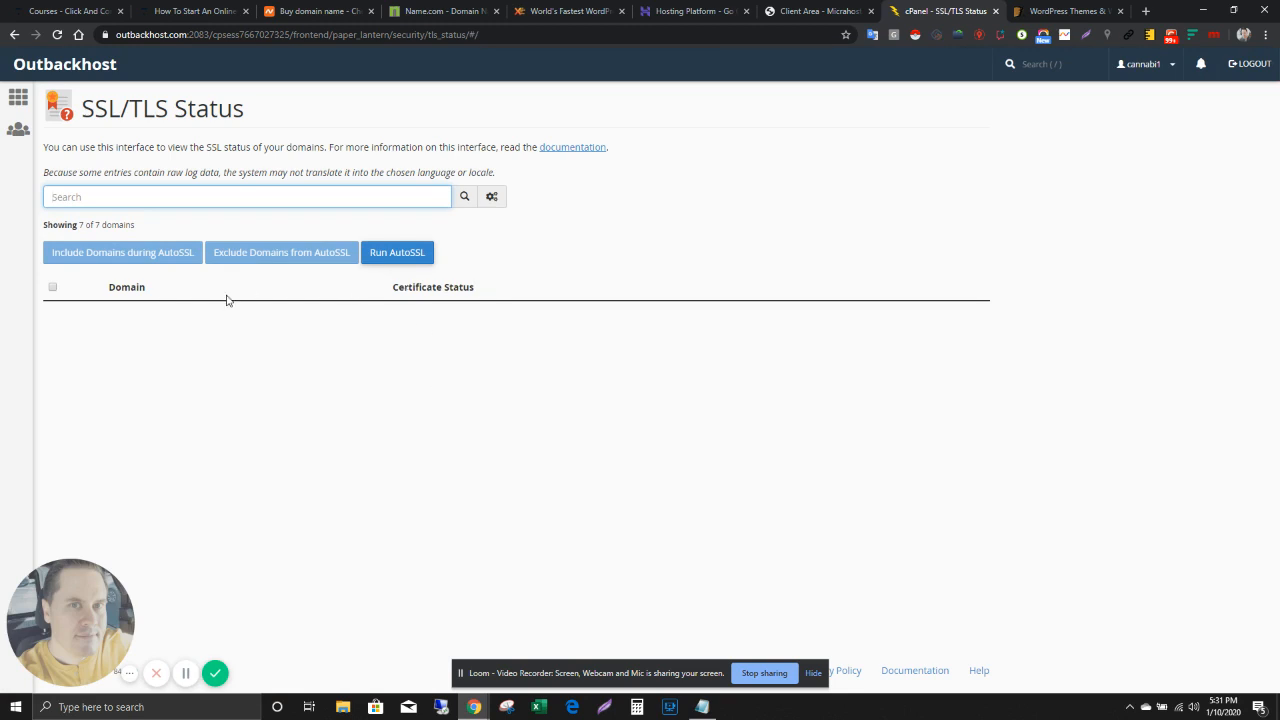
left_click(52, 287)
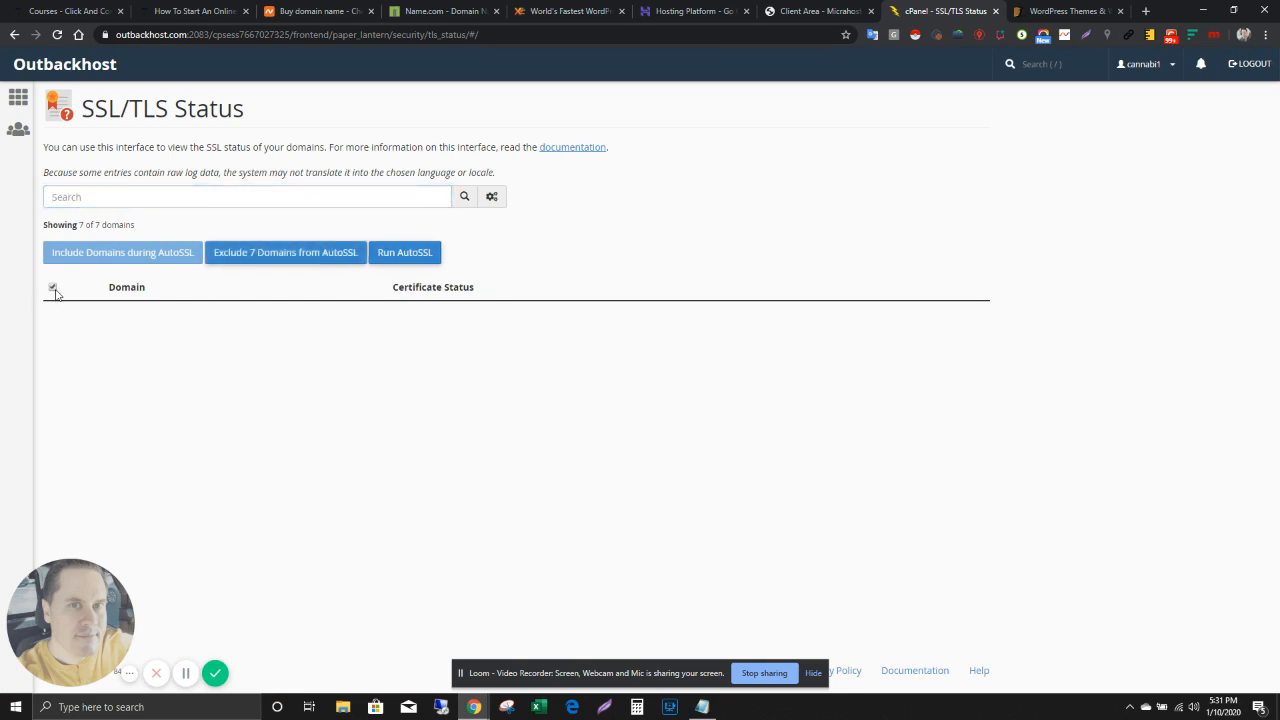
left_click(424, 253)
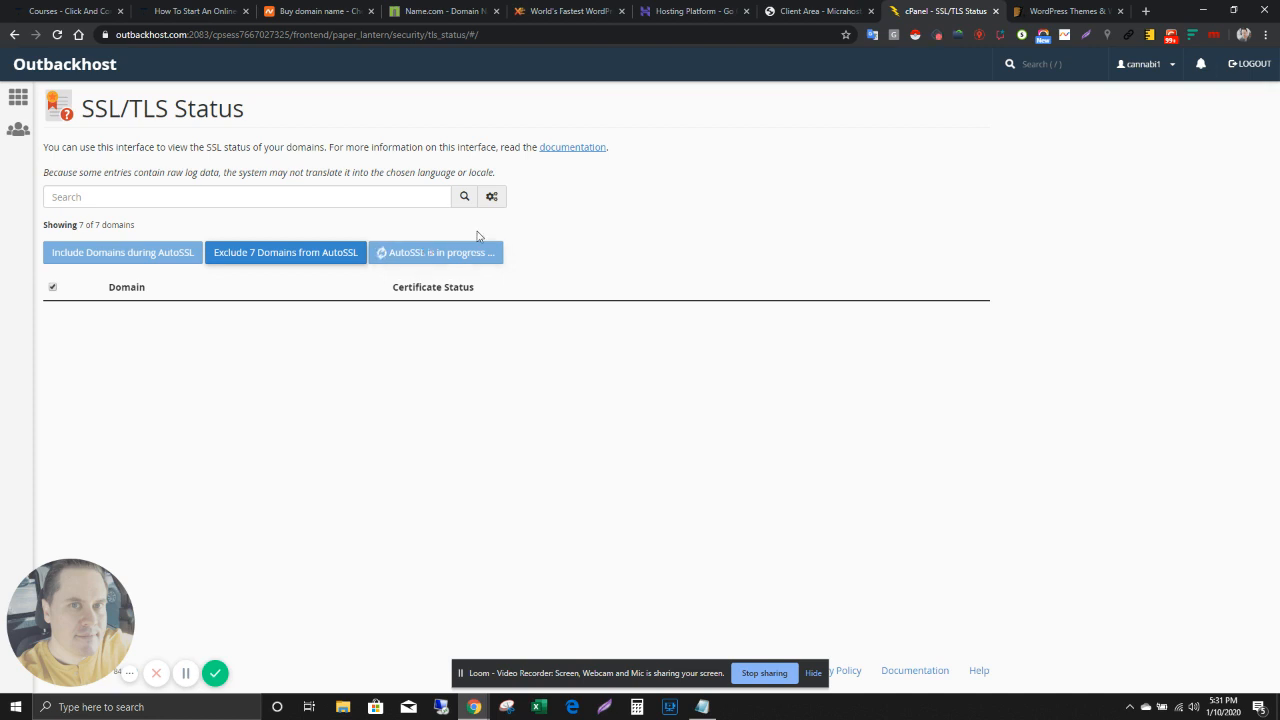
Check the hosting account details on the Micrahost product page and return to SSL/TLS Status.
left_click(790, 11)
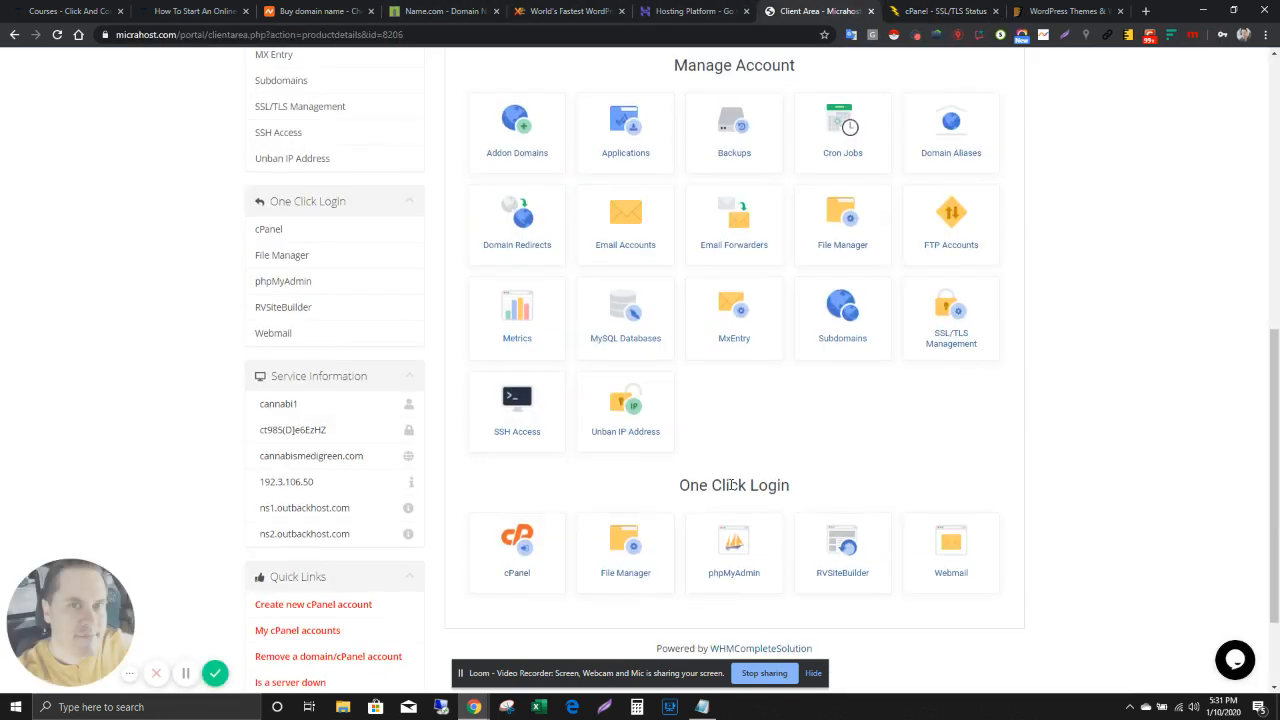
scroll(733, 272, "up", 5)
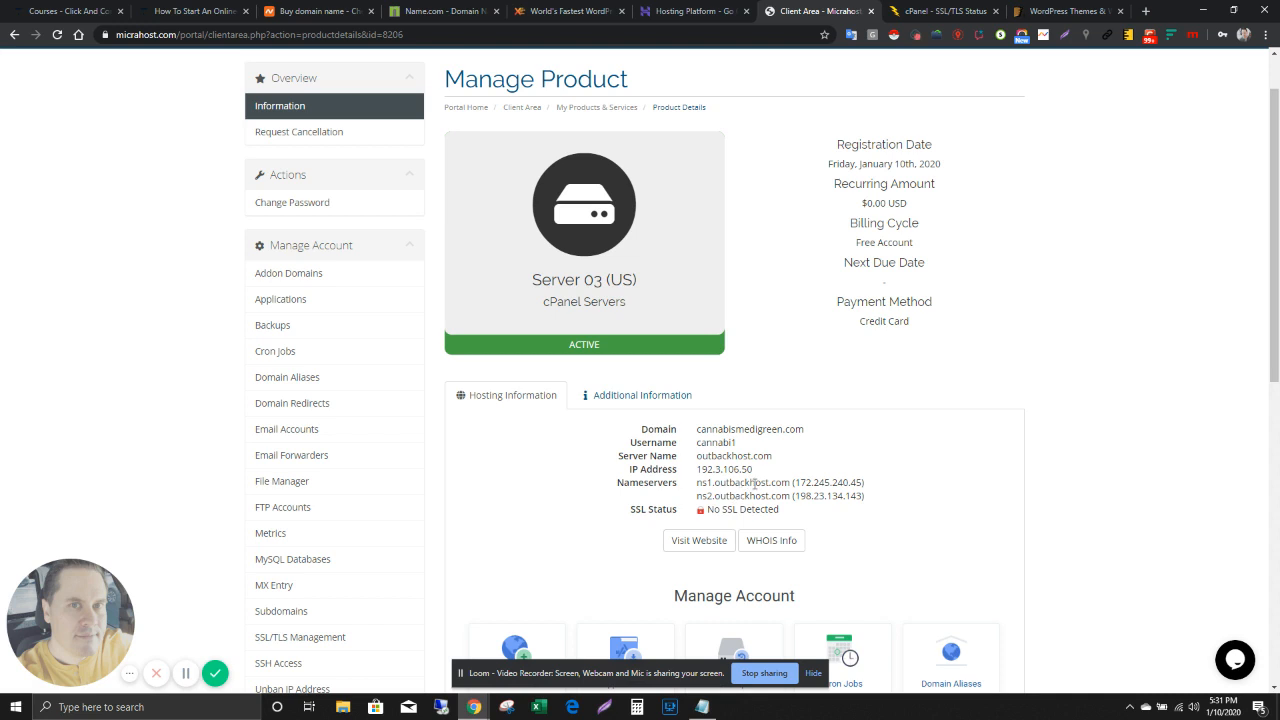
scroll(771, 453, "up", 1)
key("ctrl+Tab")
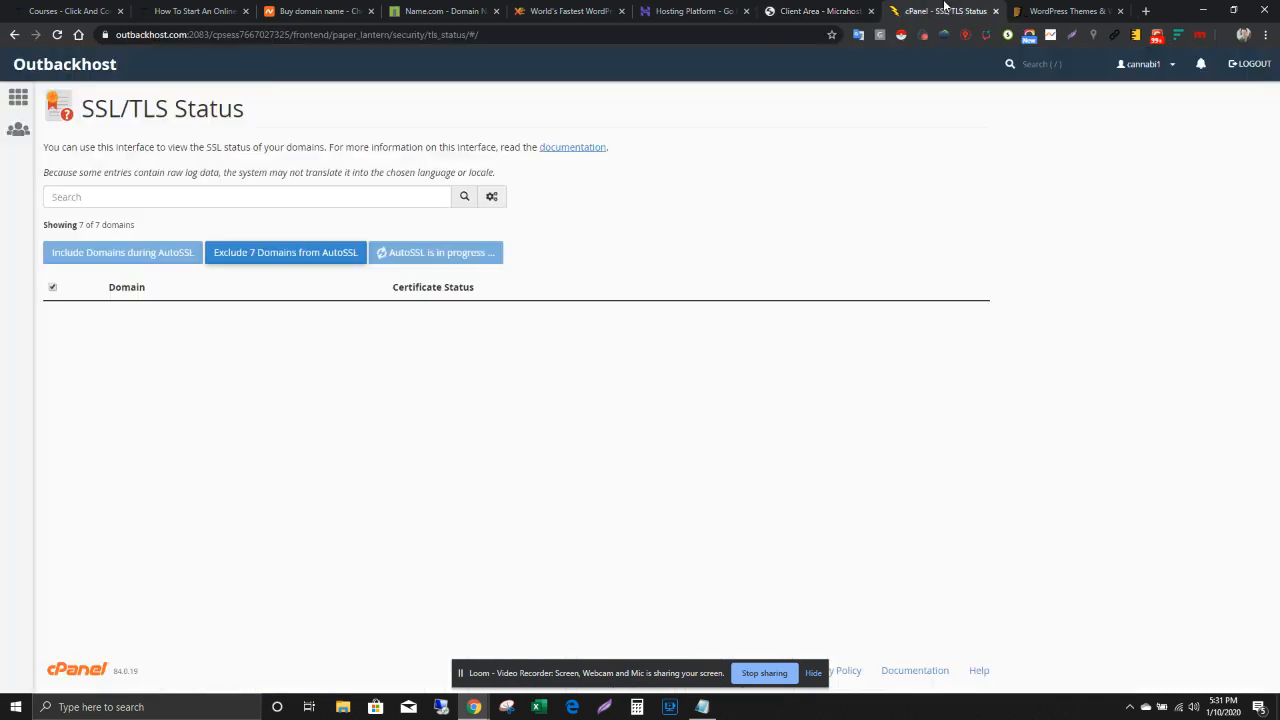
Launch cPanel in a new browser tab through the one-click login on the Micrahost product page.
left_click(805, 11)
scroll(709, 580, "down", 8)
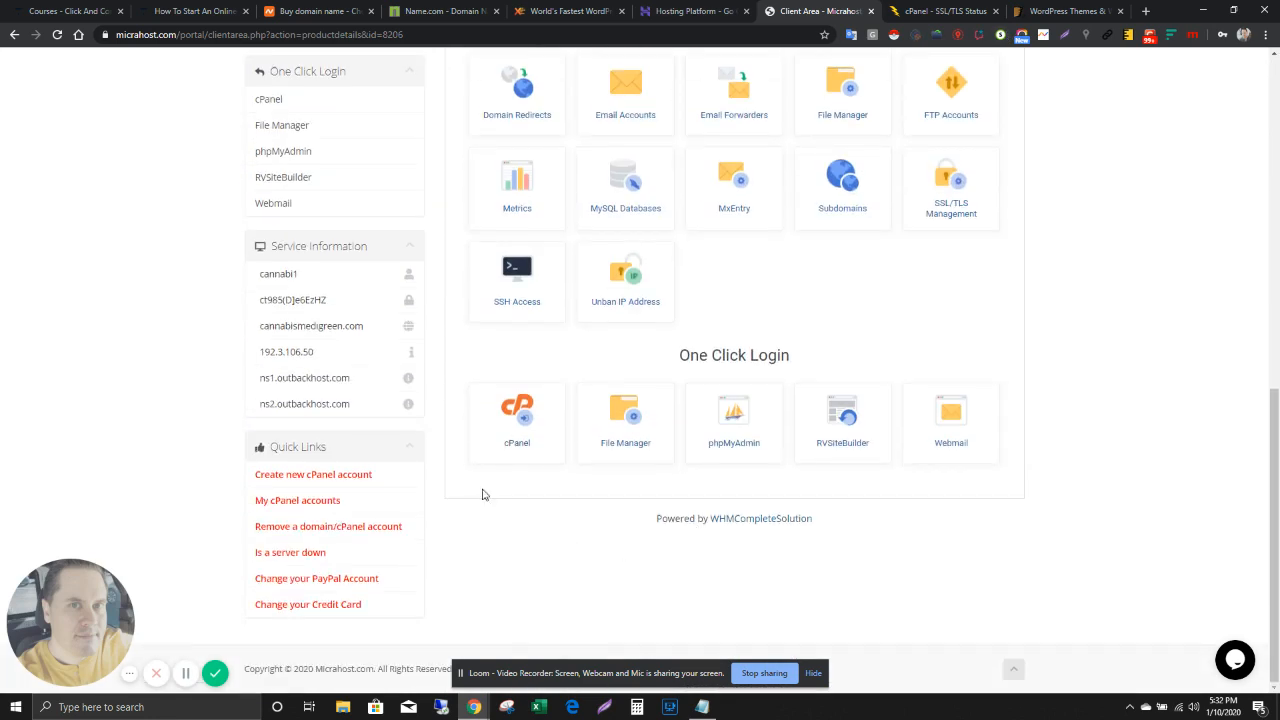
left_click(510, 424)
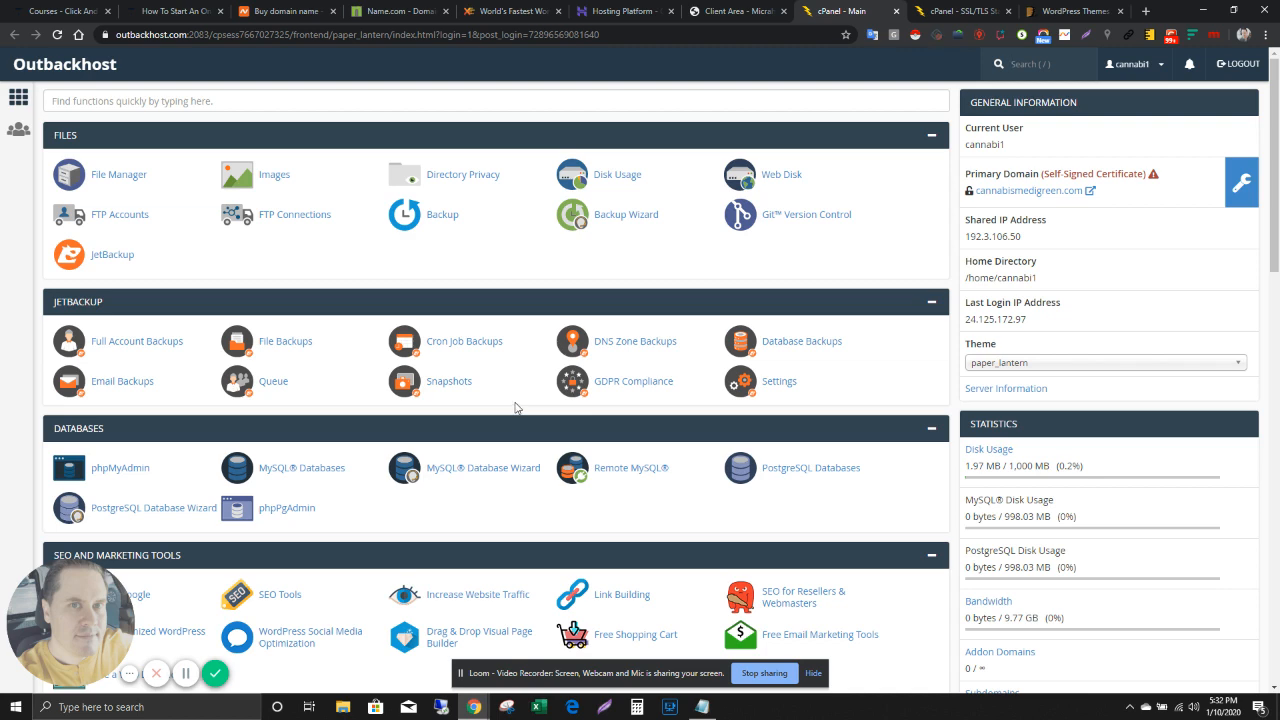
Open WordPress from cPanel's Softaculous Apps Installer scripts and bring up its installation form.
scroll(540, 390, "down", 10)
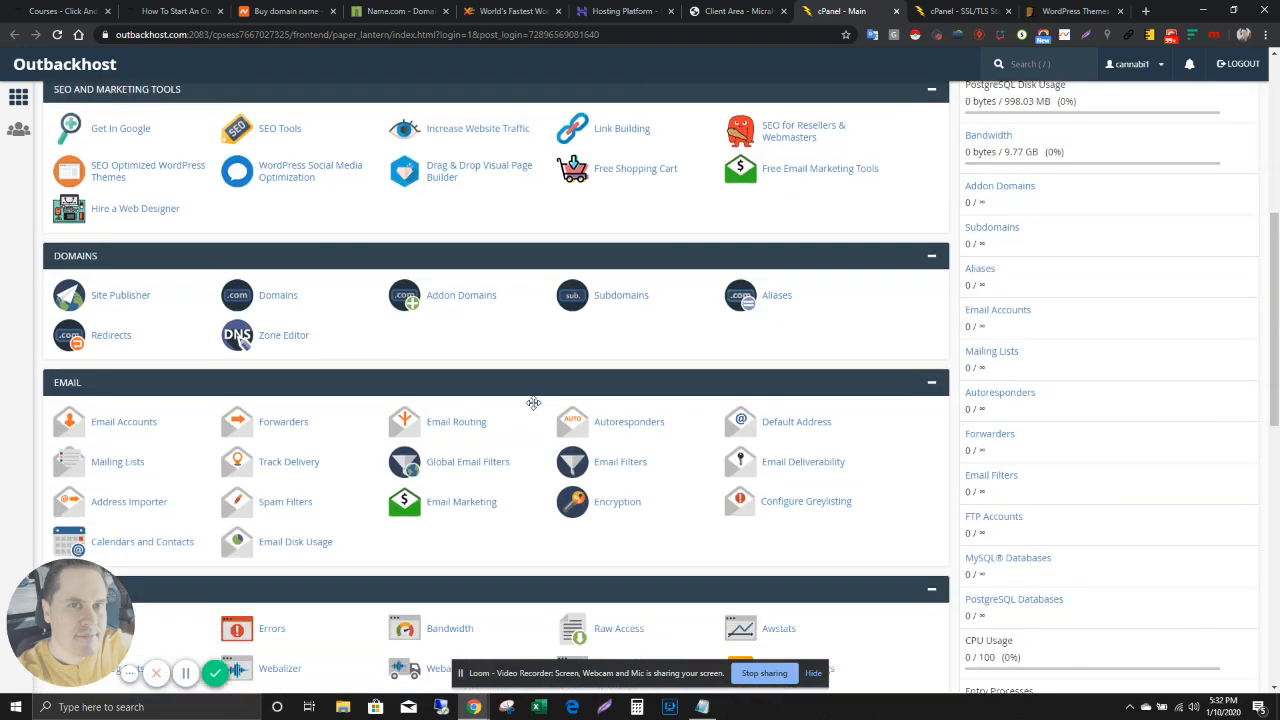
scroll(567, 392, "down", 2)
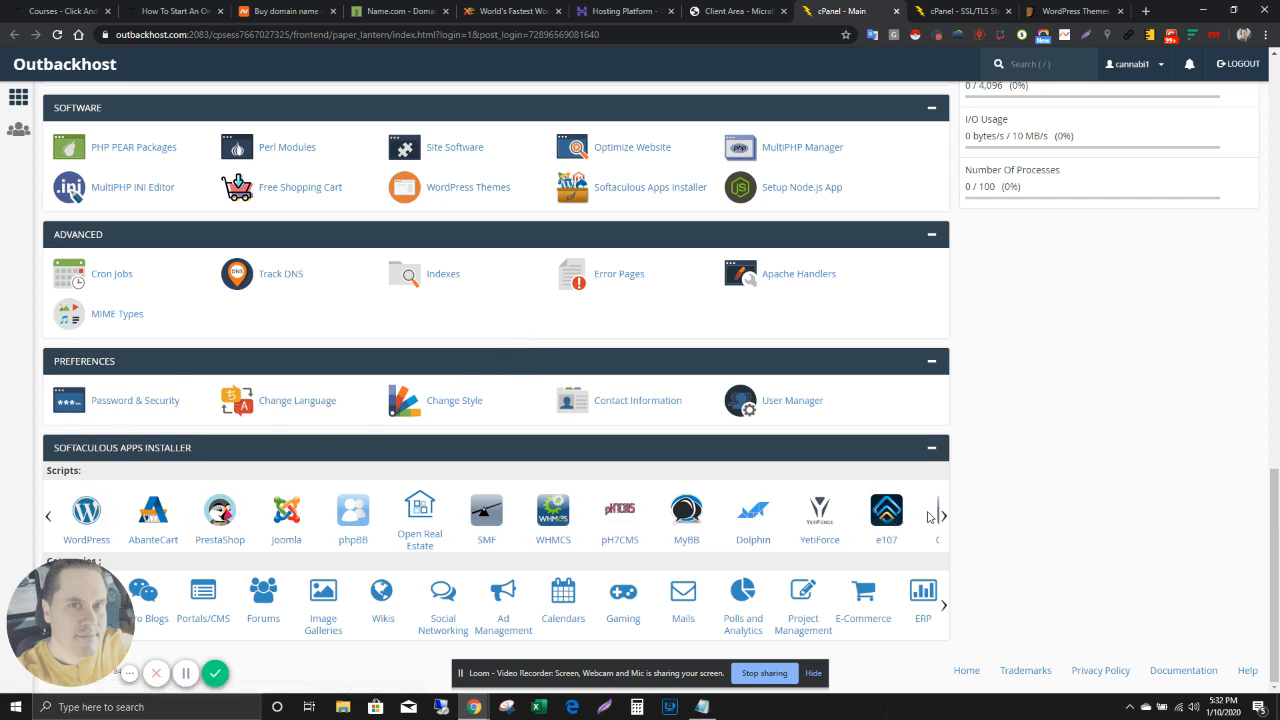
left_click(87, 513)
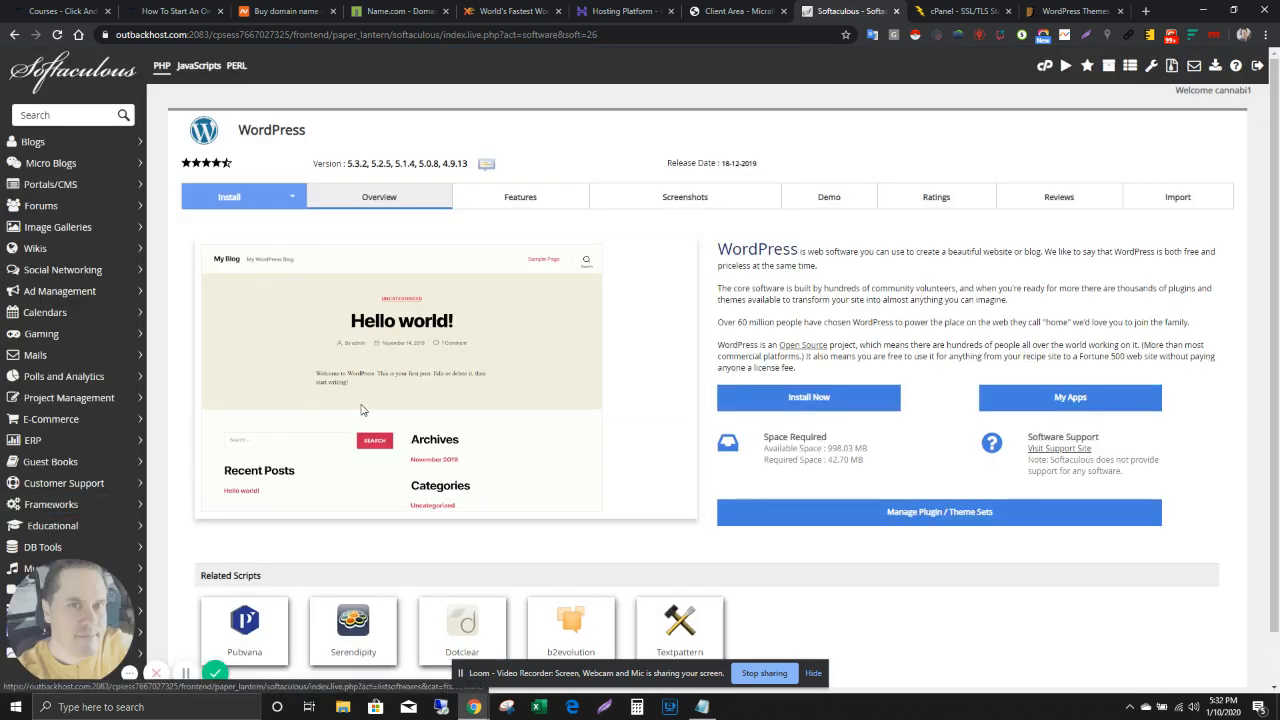
left_click(800, 400)
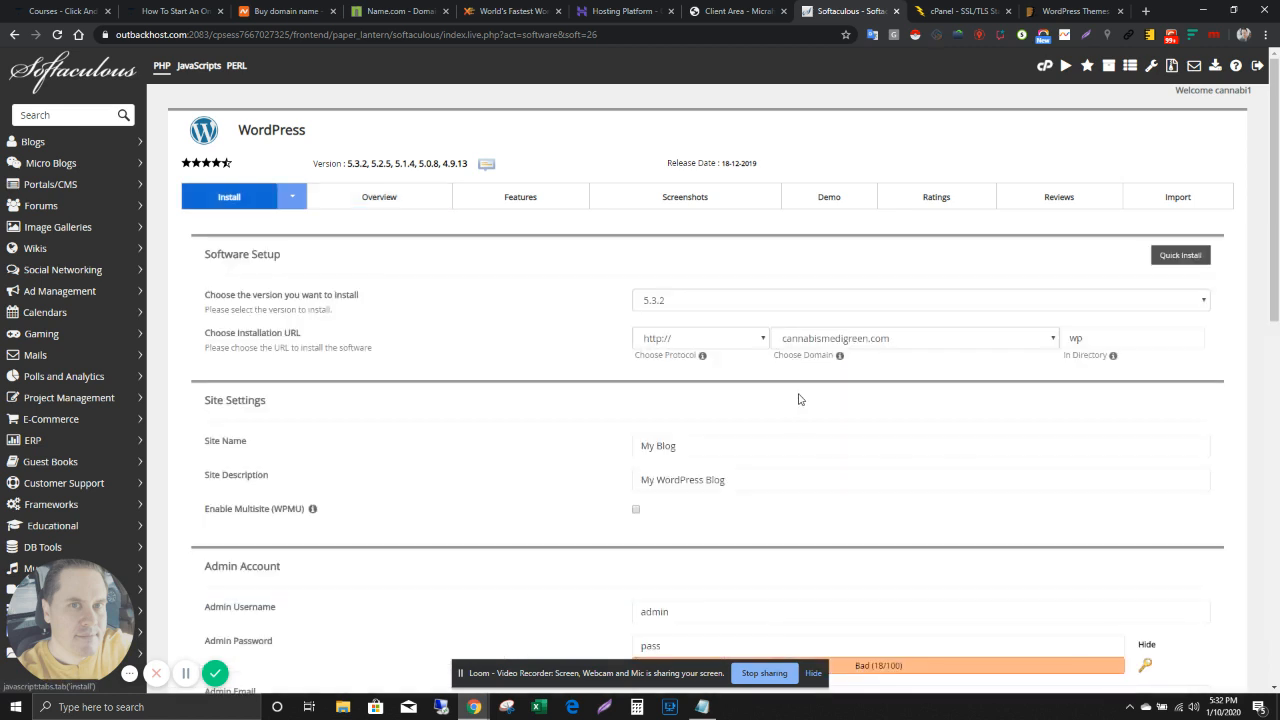
left_click(735, 343)
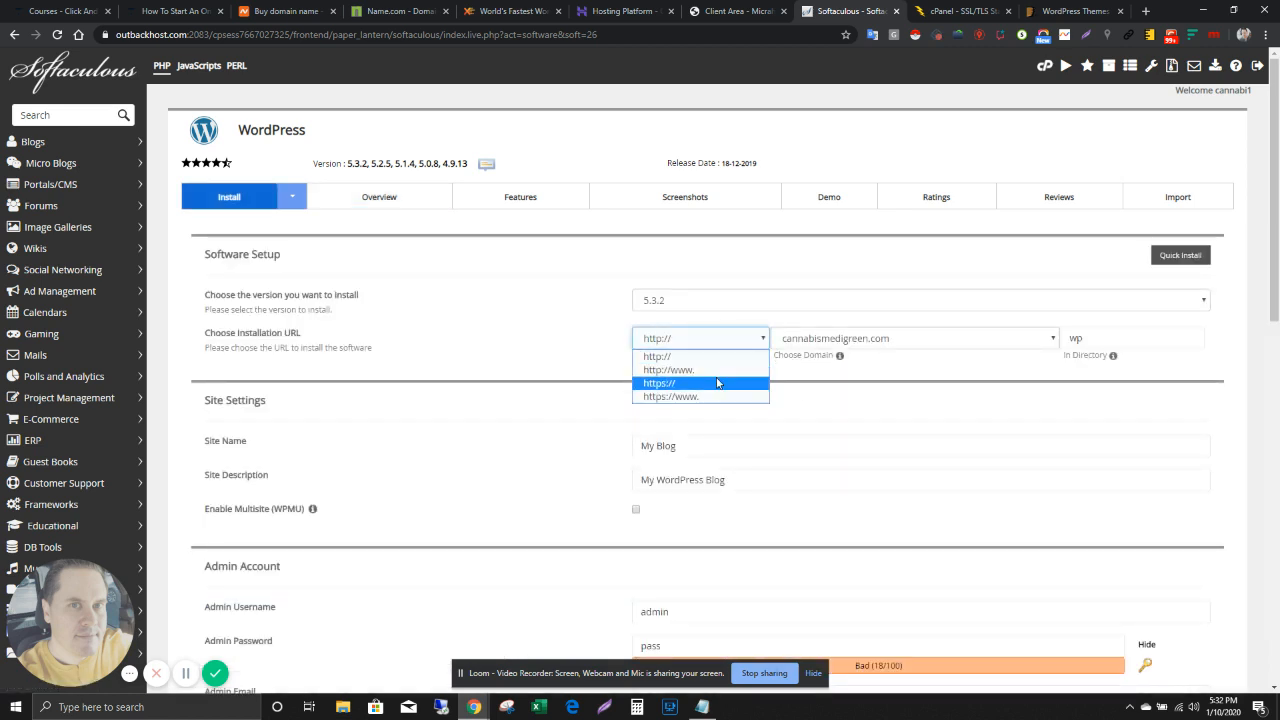
left_click(731, 383)
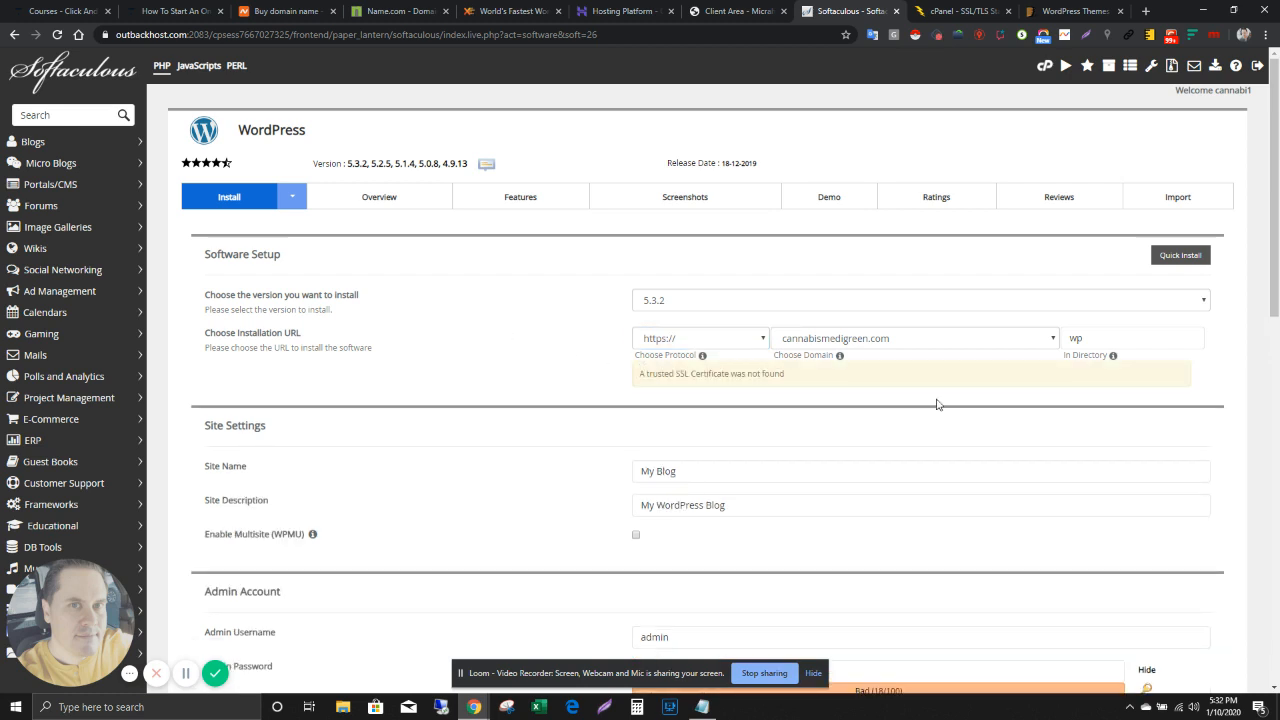
double_click(1090, 339)
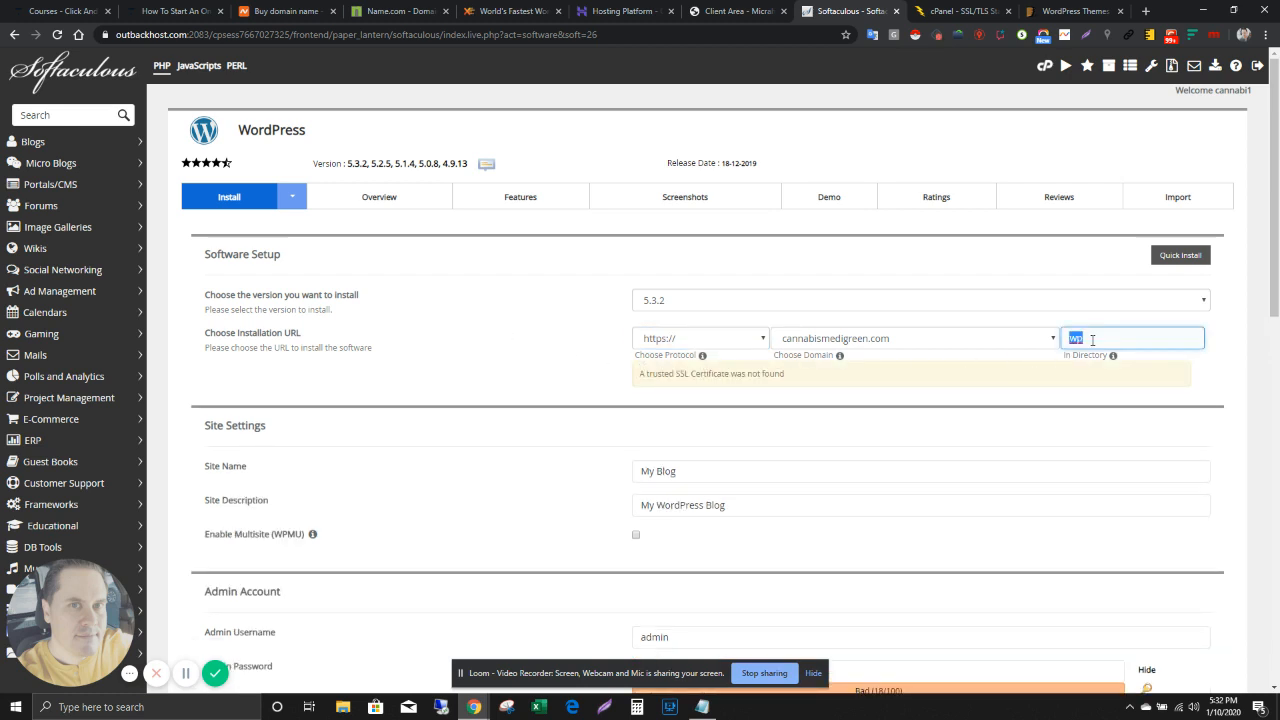
key("BackSpace")
scroll(672, 348, "down", 1)
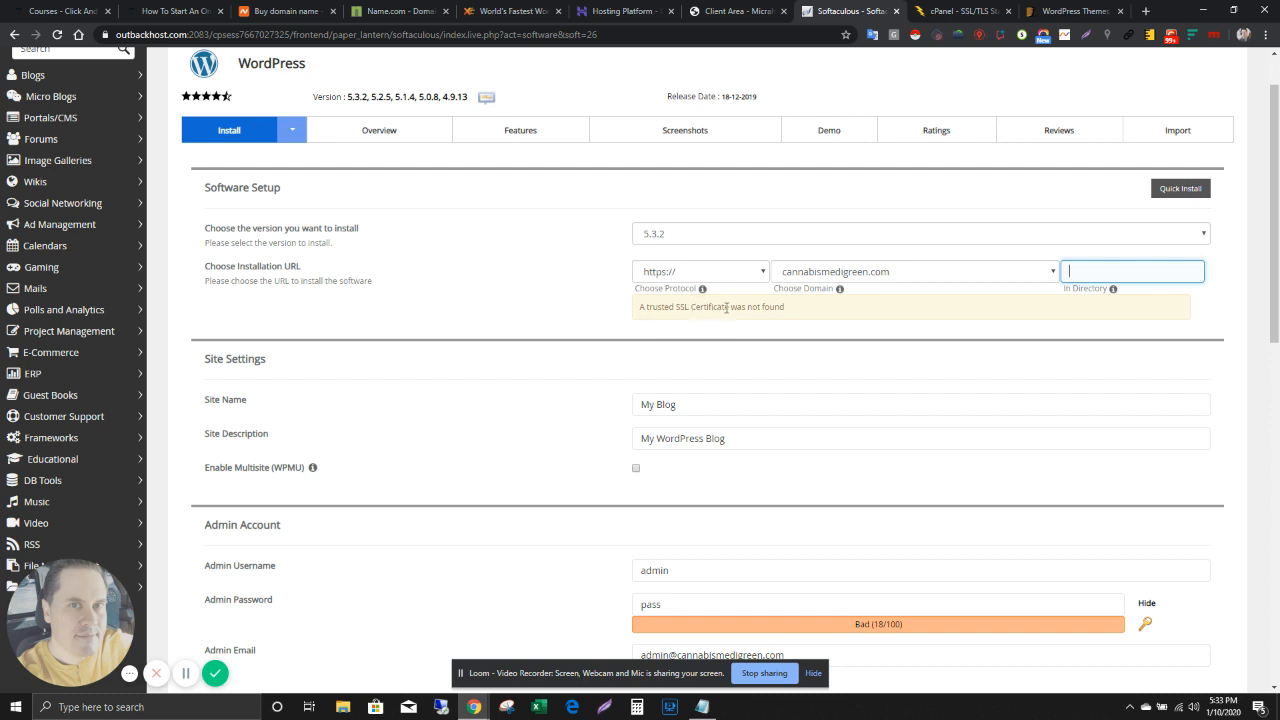
Review the domain and protocol choices offered for the WordPress installation URL.
left_click(786, 277)
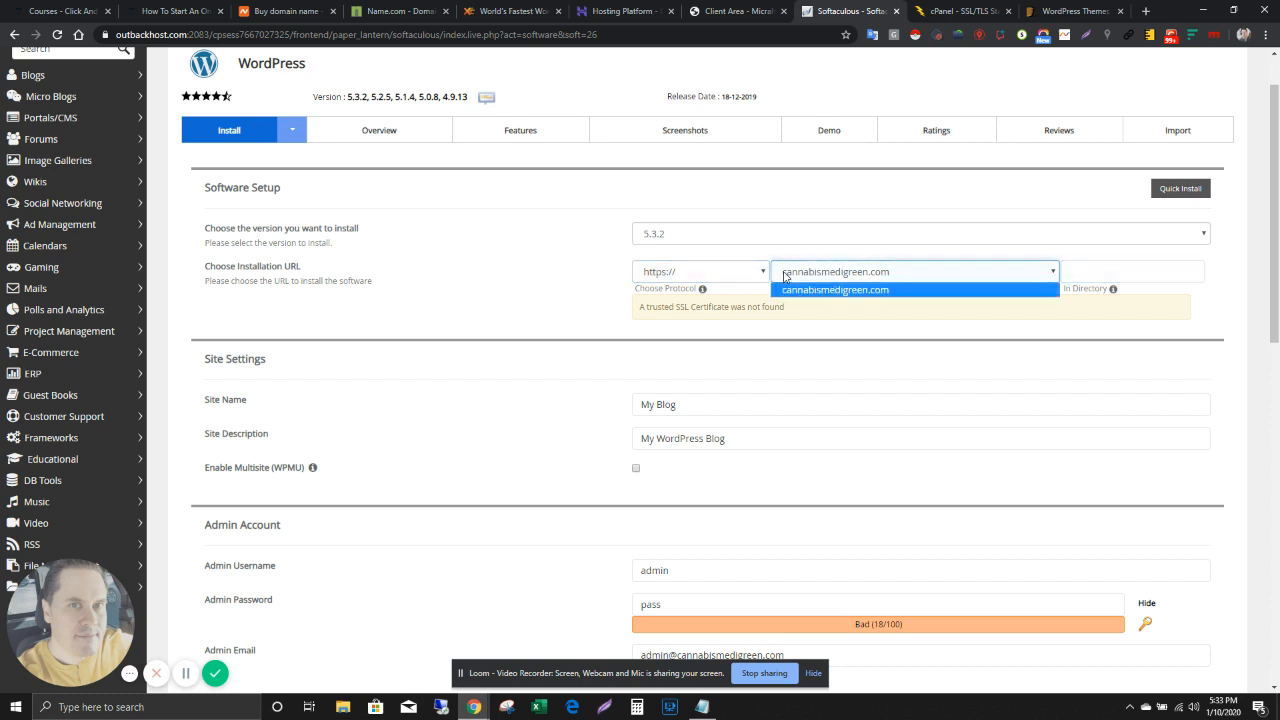
left_click(684, 275)
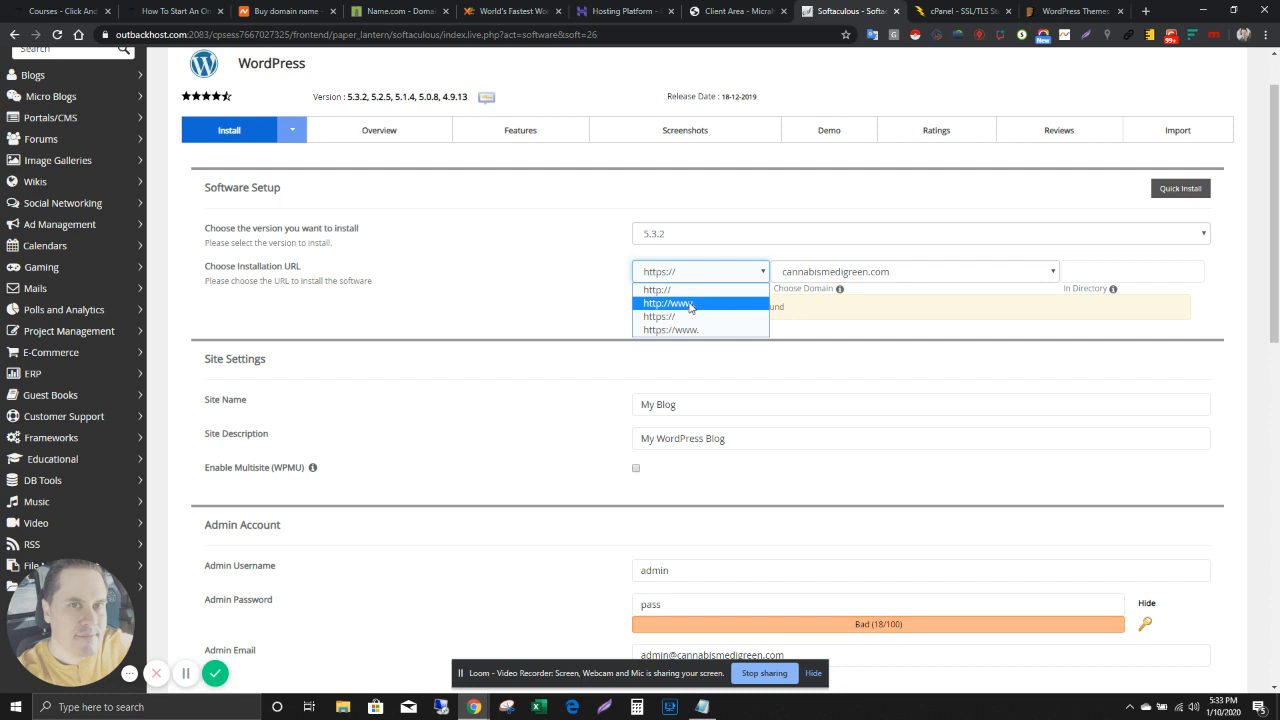
left_click(574, 279)
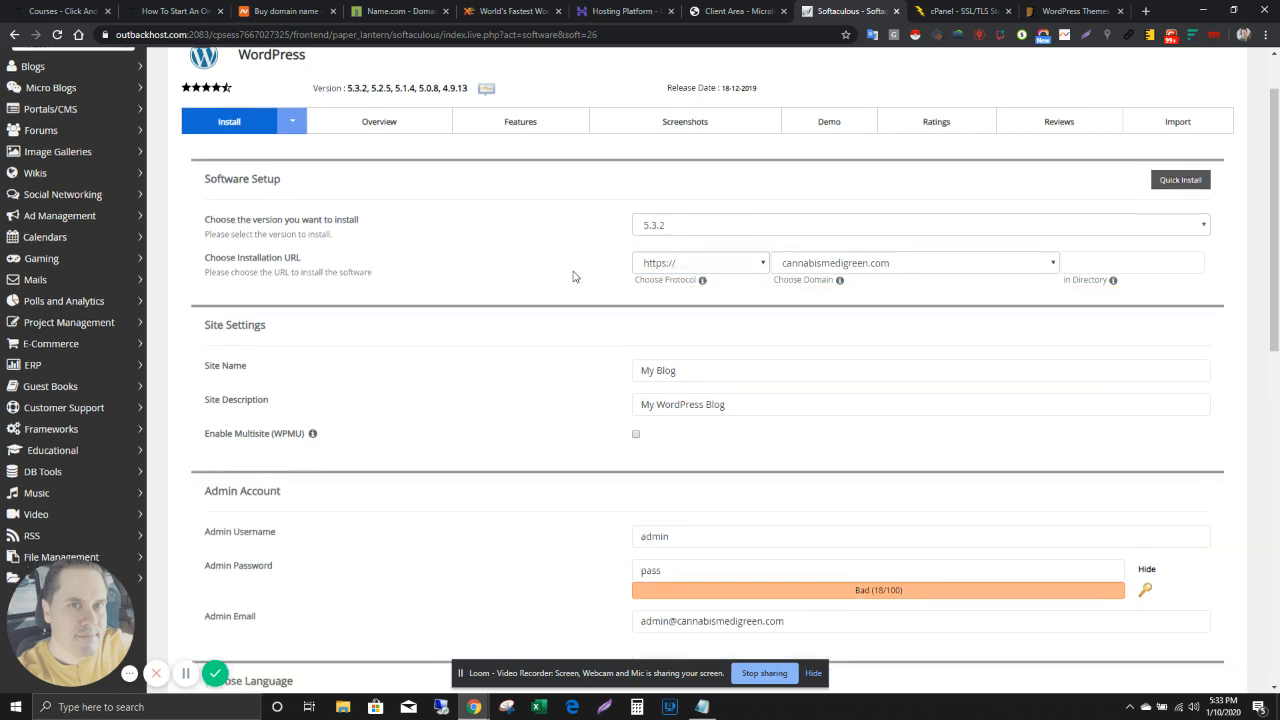
Go through the admin username and admin email fields in the WordPress admin account settings.
scroll(571, 277, "down", 2)
left_click(707, 346)
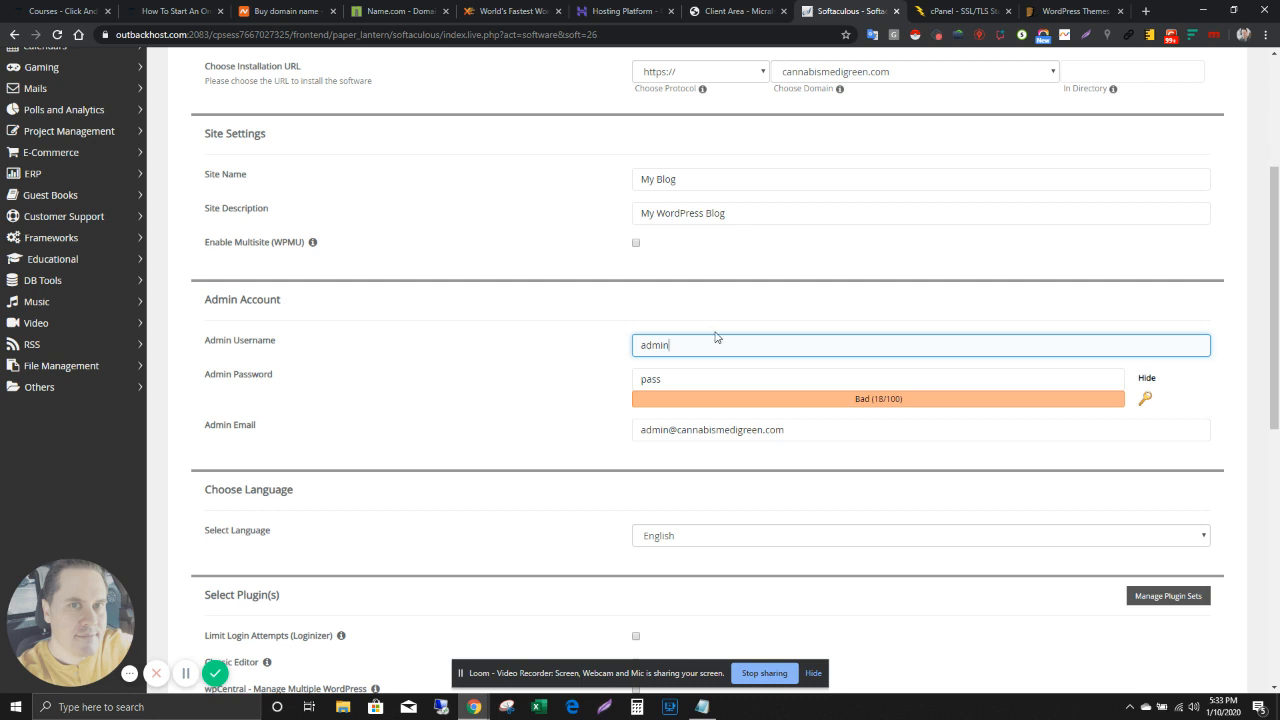
double_click(719, 349)
left_click(784, 432)
double_click(794, 431)
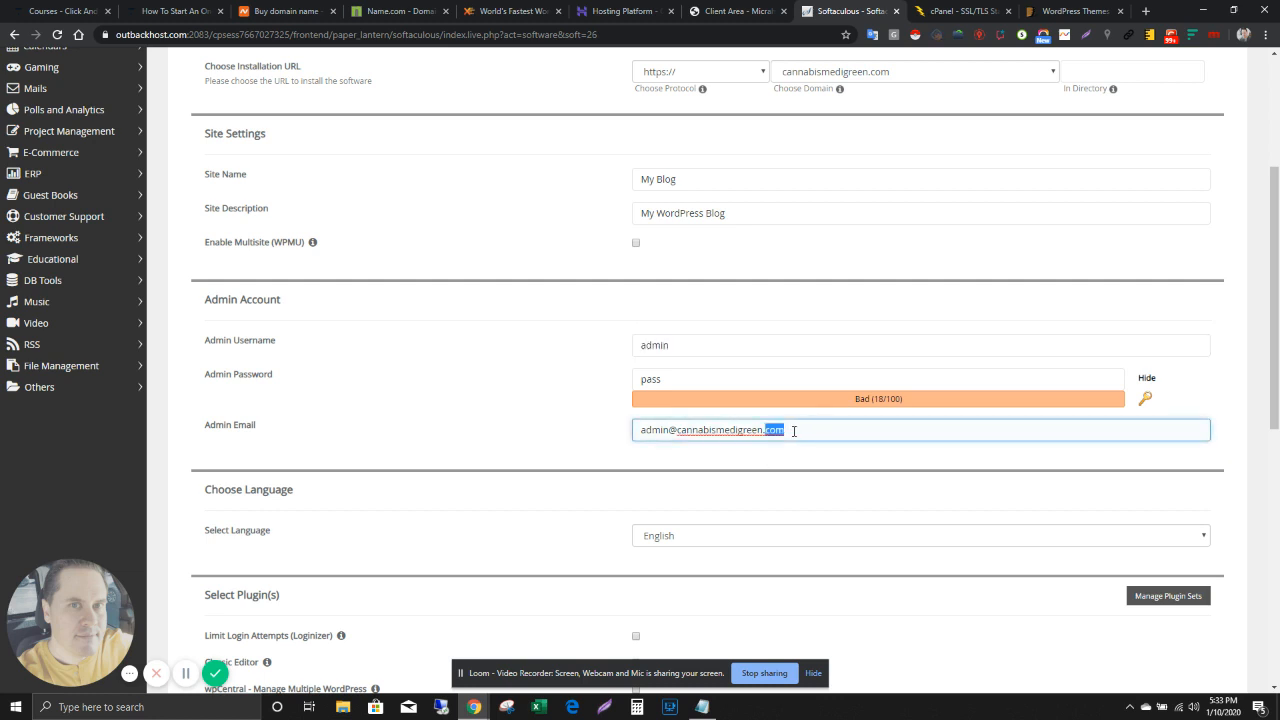